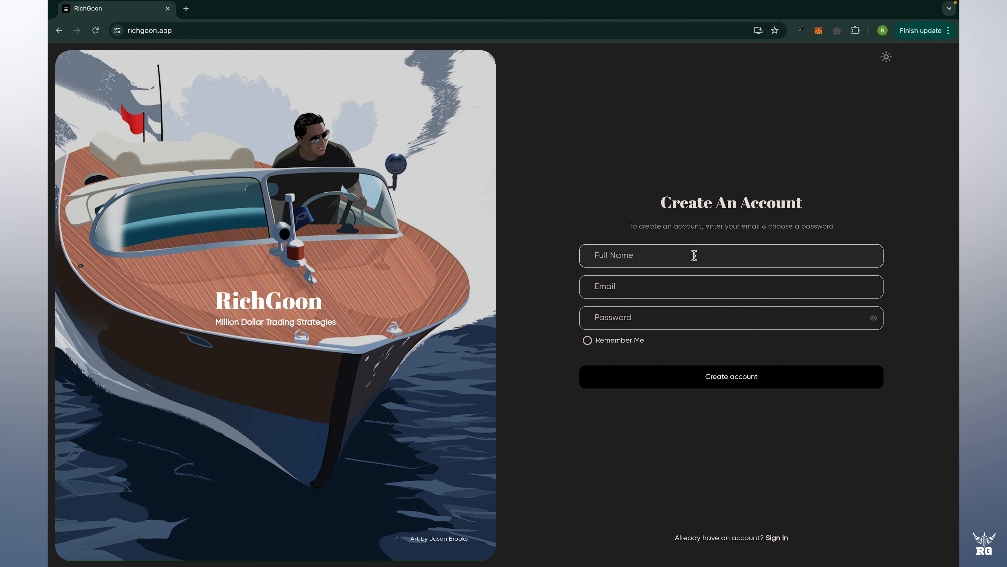
Register a RichGoon account with a full name, email and password, remember the sign-in, then open Exchanges.
click(694, 255)
text(RichGoon)
key(Tab)
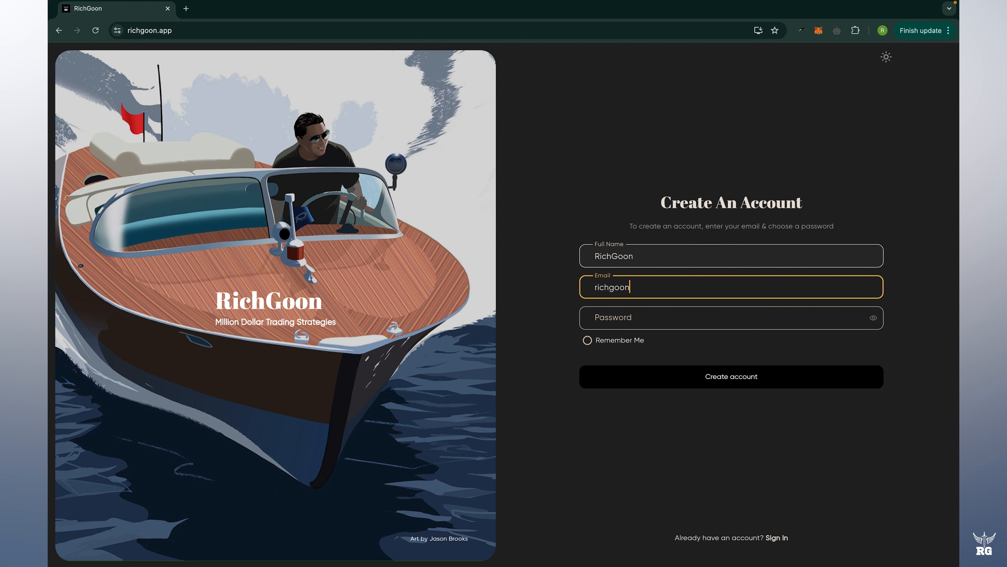
key(Tab)
text(•••••••••)
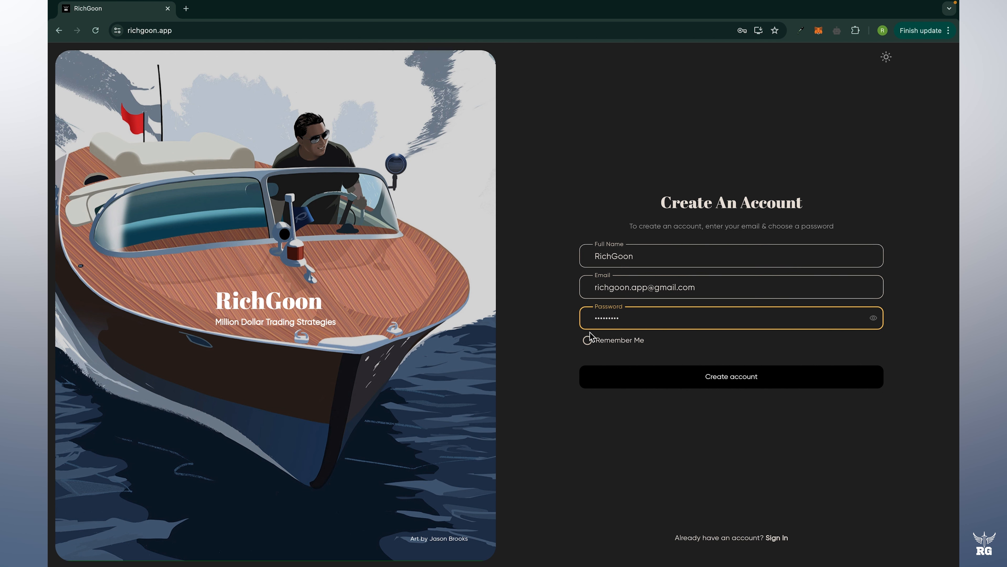
click(587, 340)
click(659, 387)
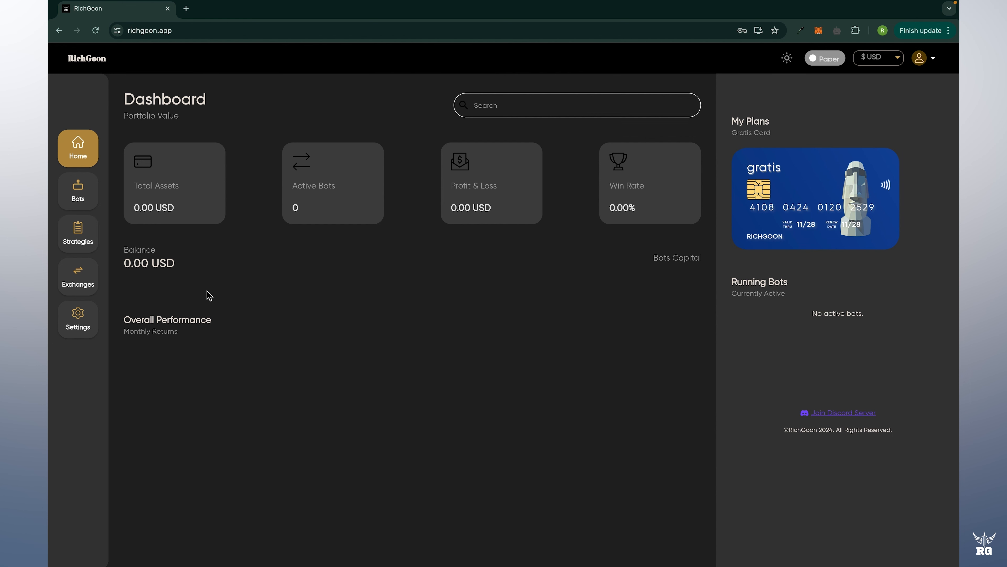
click(84, 293)
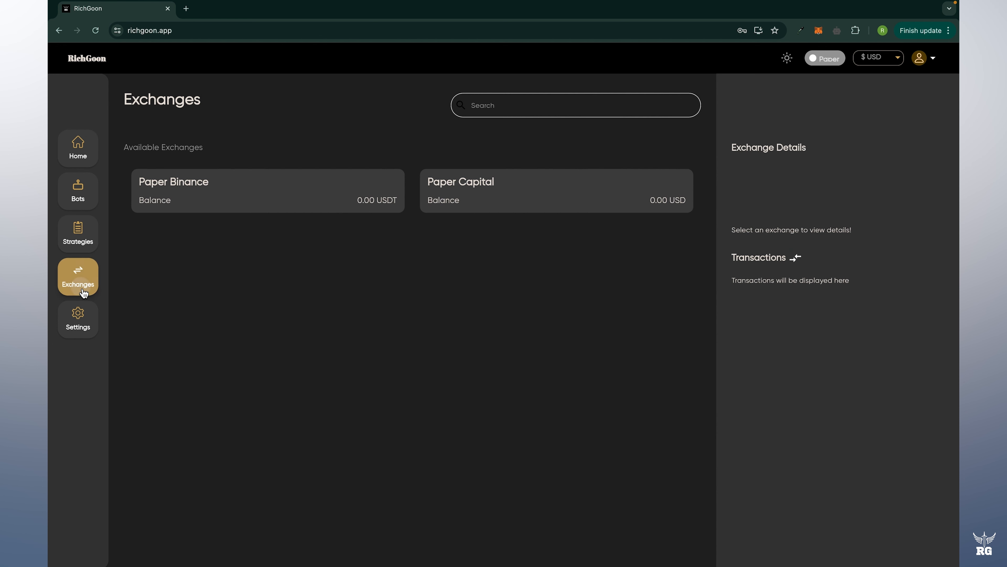
Deposit 1000 USDT into Paper Binance by Bank Transfer, confirm payment, then open Bots.
click(319, 206)
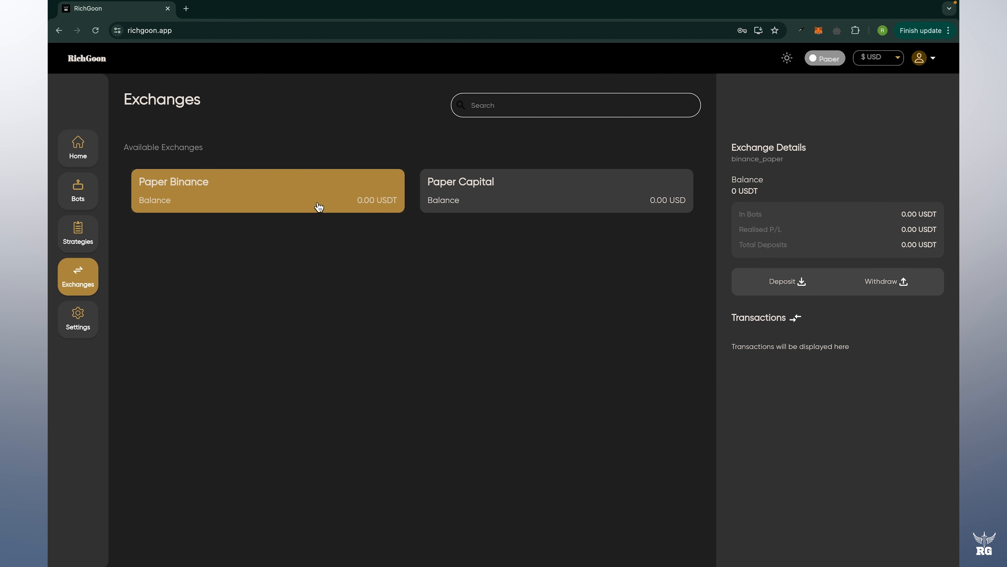
click(801, 283)
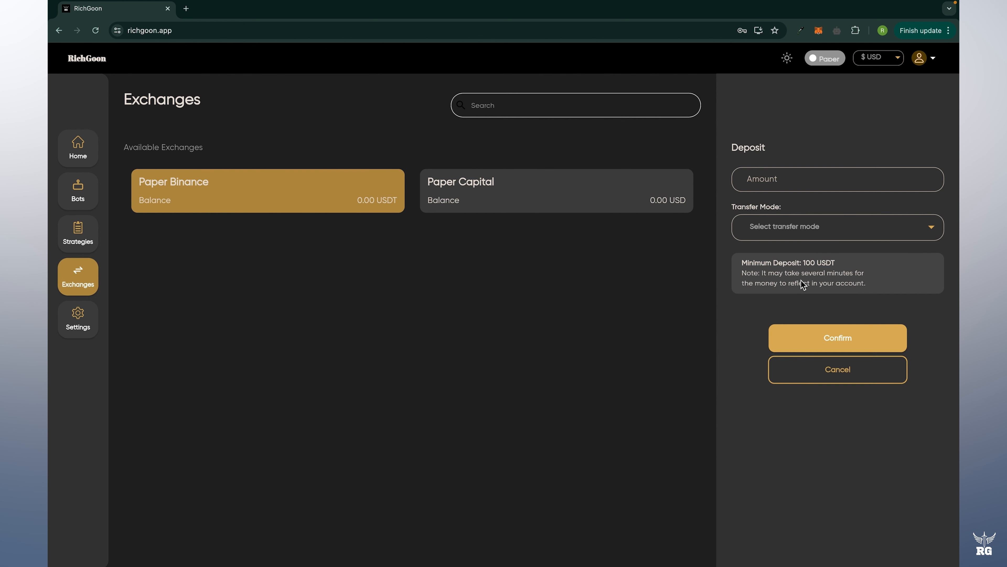
click(814, 189)
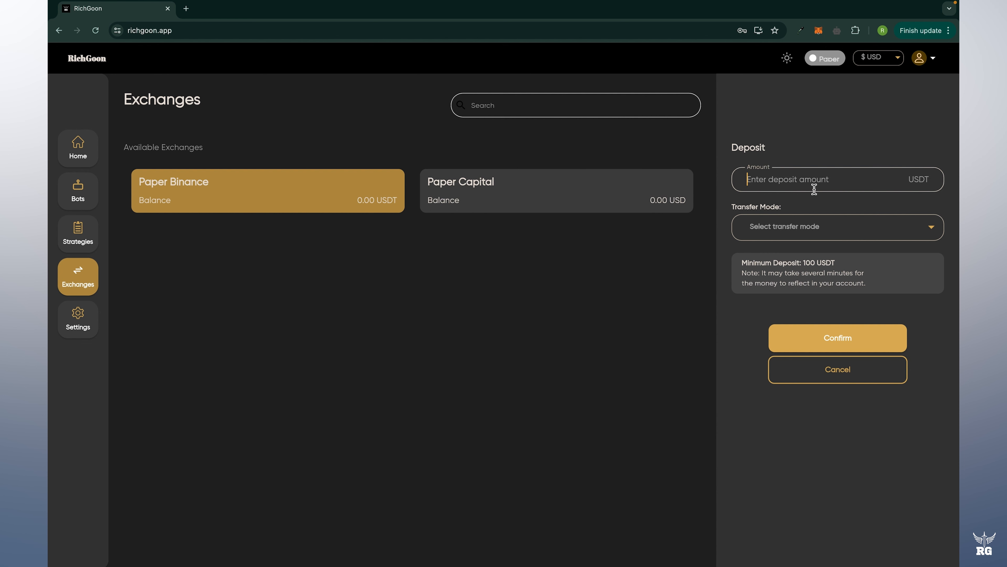
text(1000)
click(813, 228)
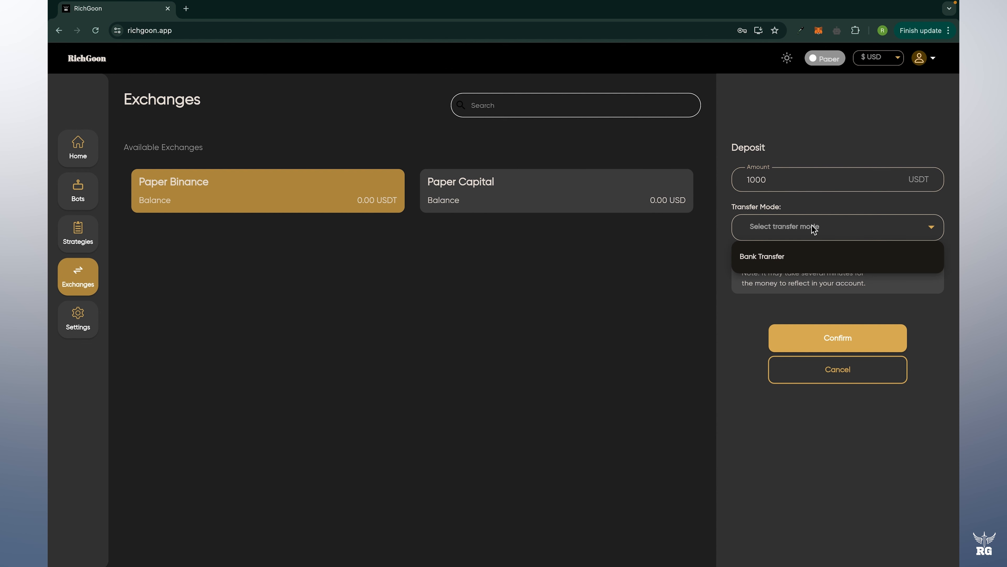
click(792, 262)
click(853, 347)
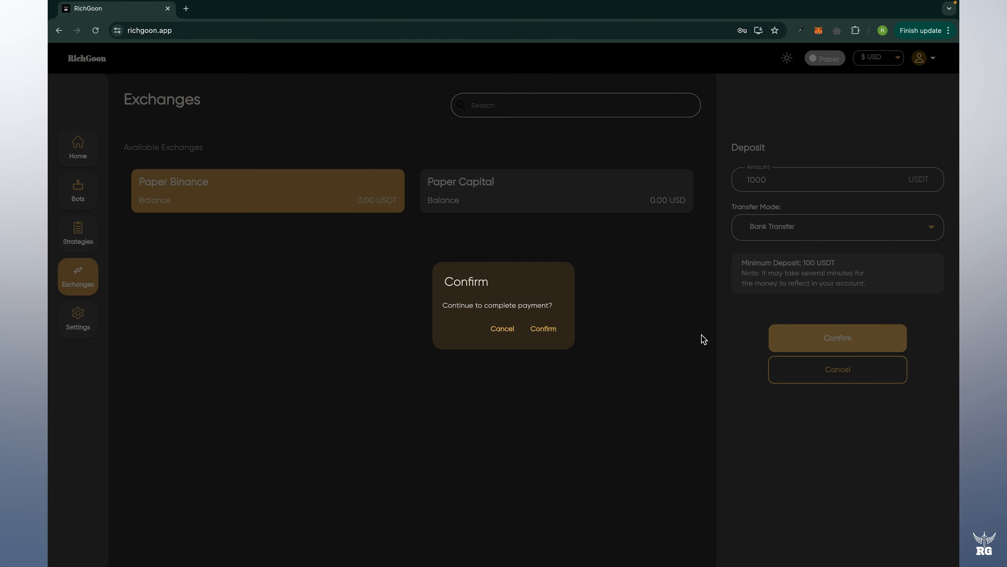
click(540, 333)
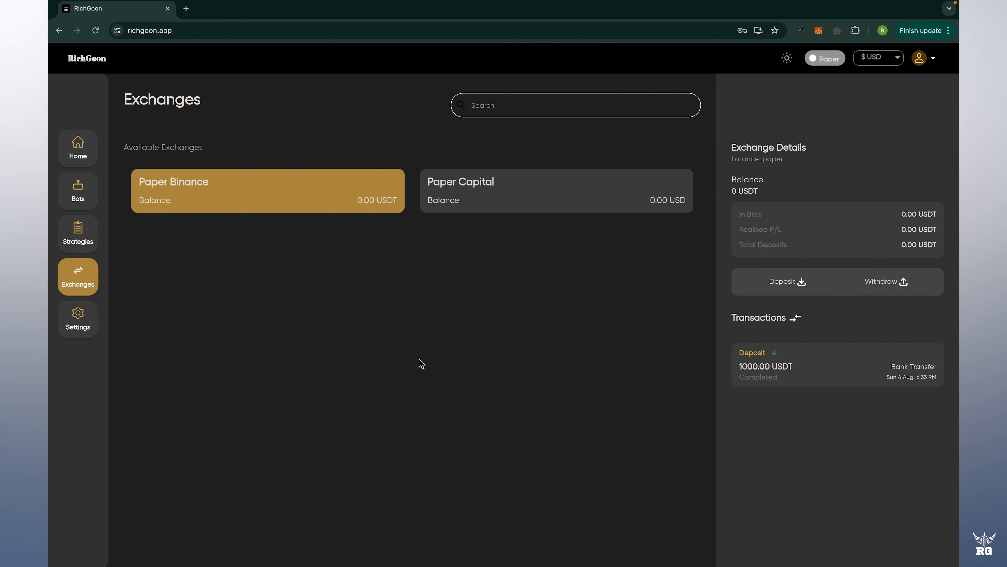
click(93, 203)
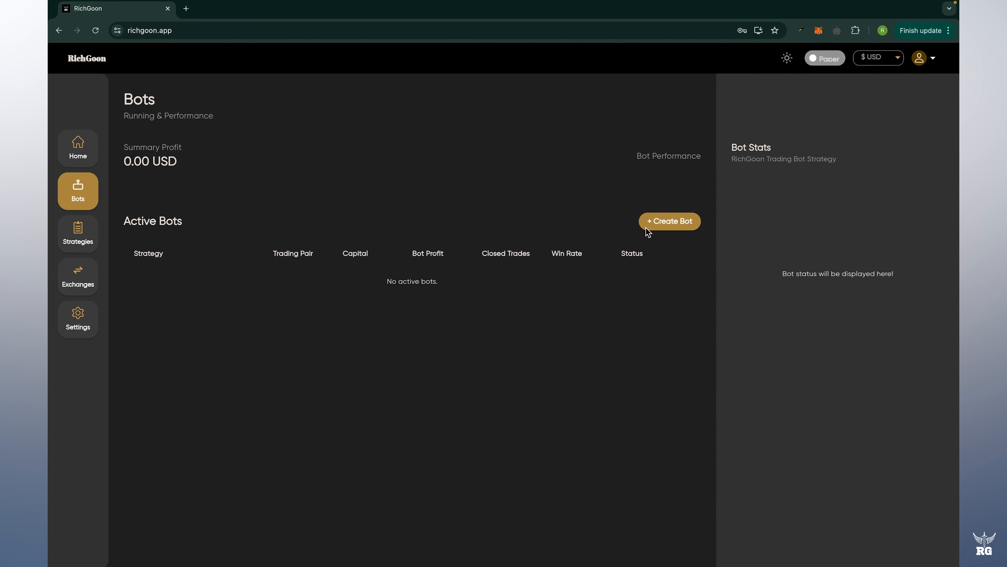
Create a new bot named My Strategy on Paper - Binance trading MEMEUSDT.
click(670, 226)
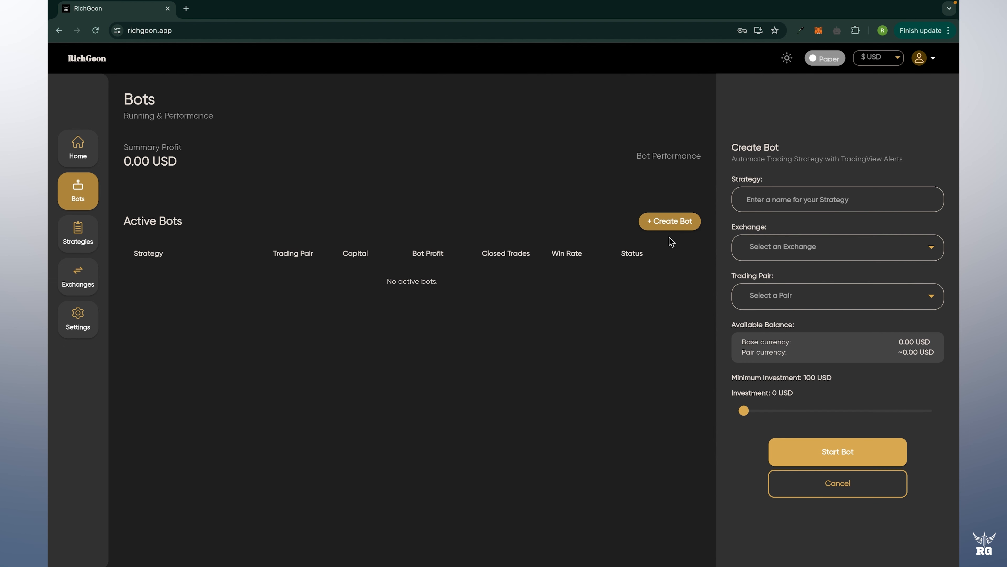
click(891, 202)
text(My Str)
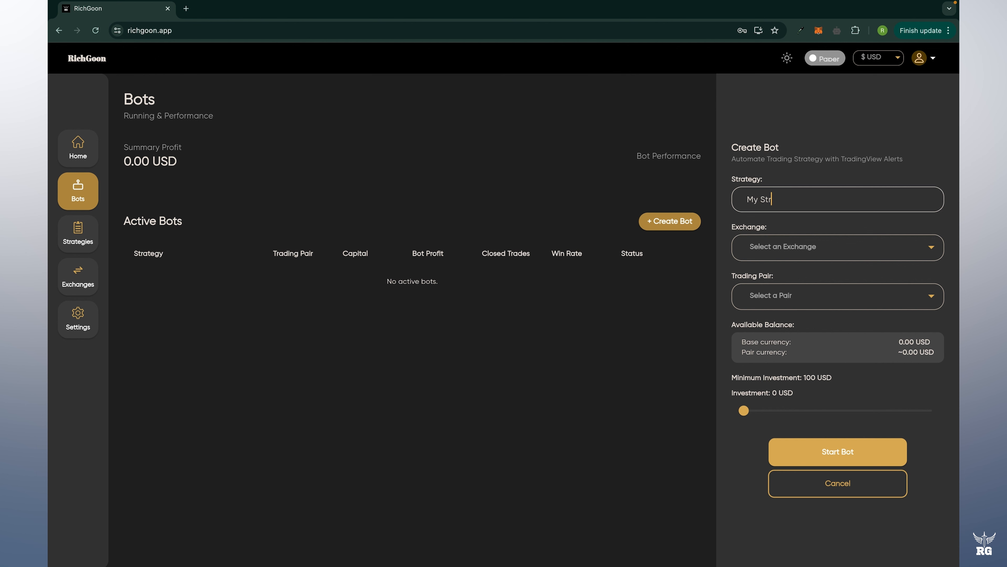
text(ategy)
click(867, 259)
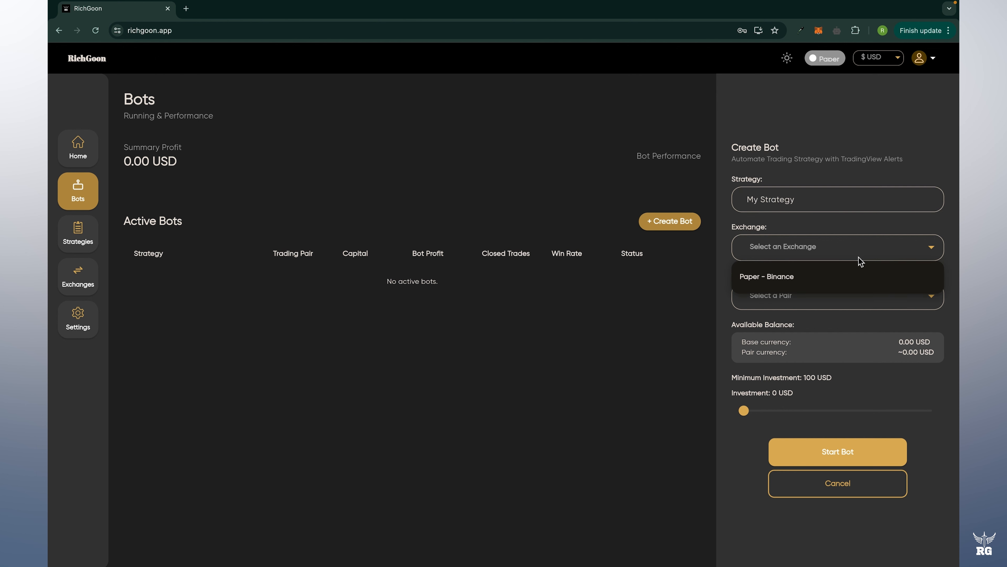
click(841, 283)
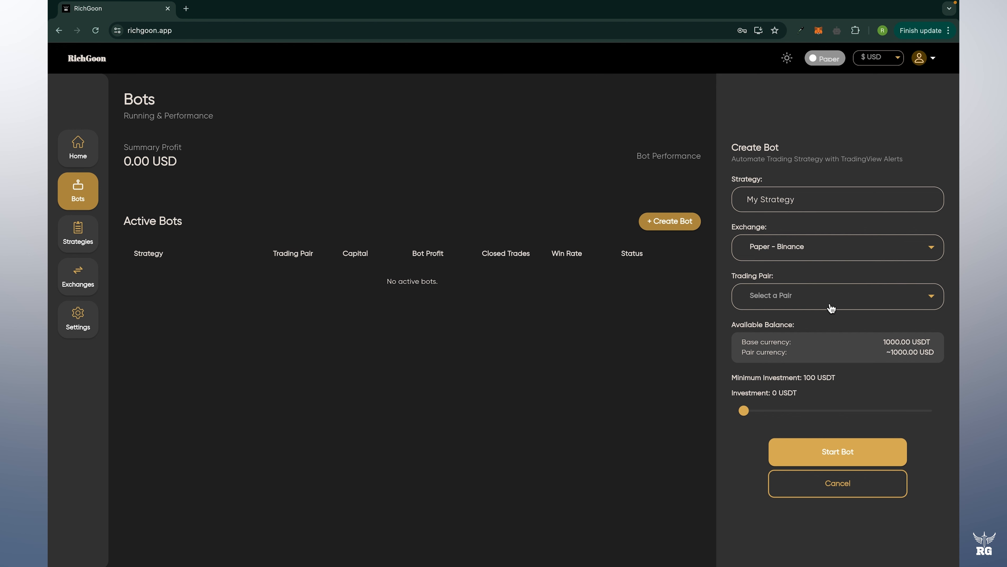
click(830, 307)
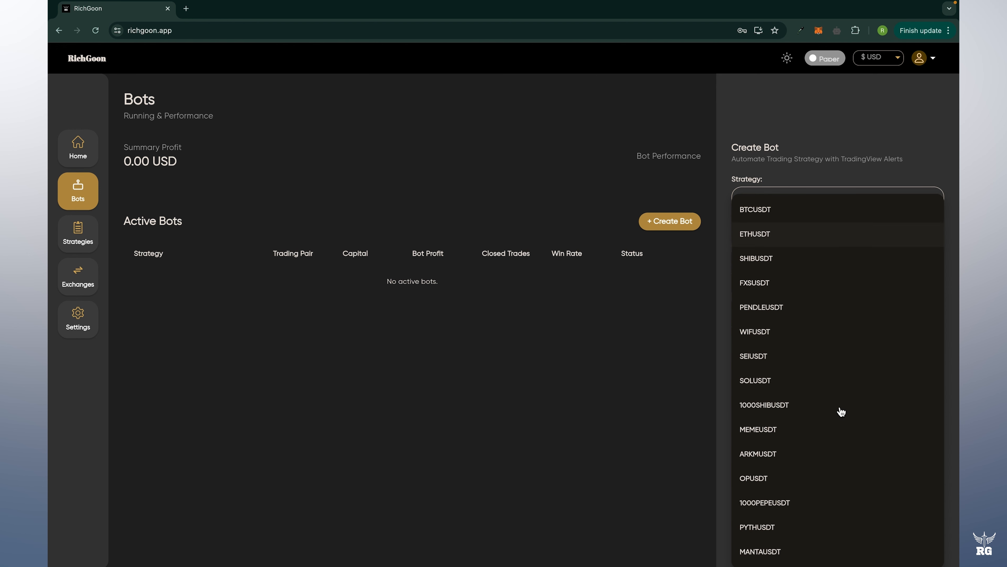
click(799, 435)
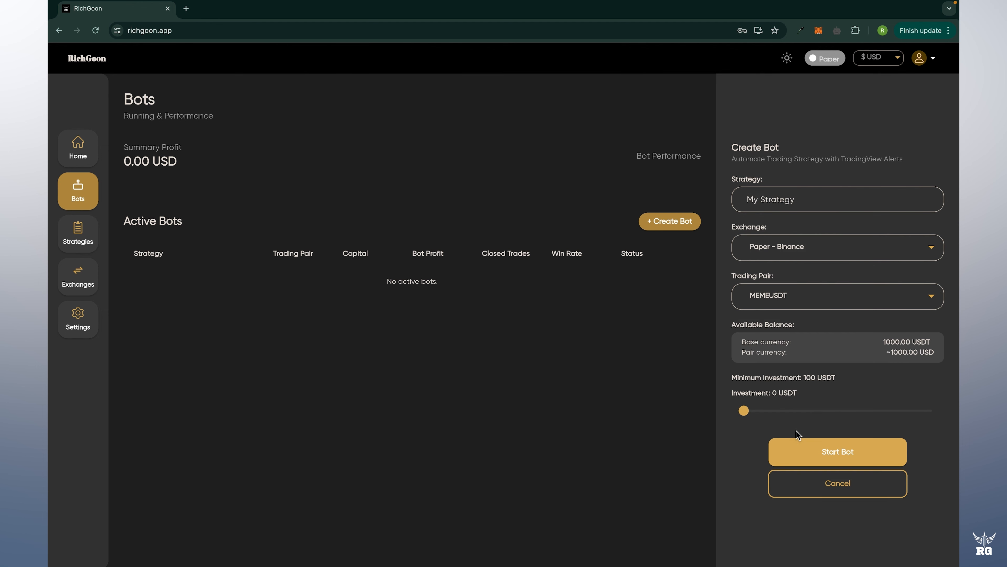
Set the bot's investment to the full 1000 USDT and confirm starting it.
drag(744, 411, 959, 420)
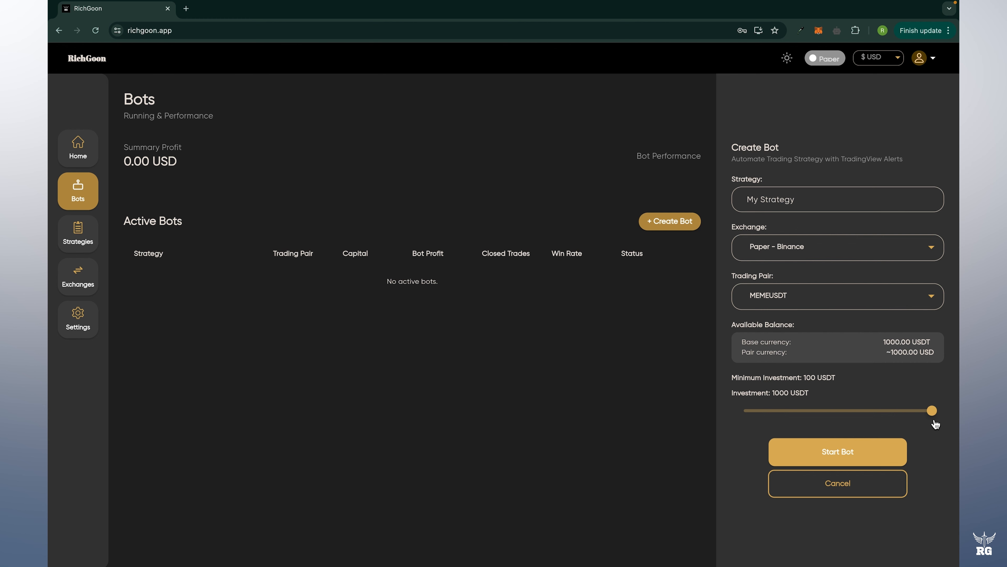
click(845, 460)
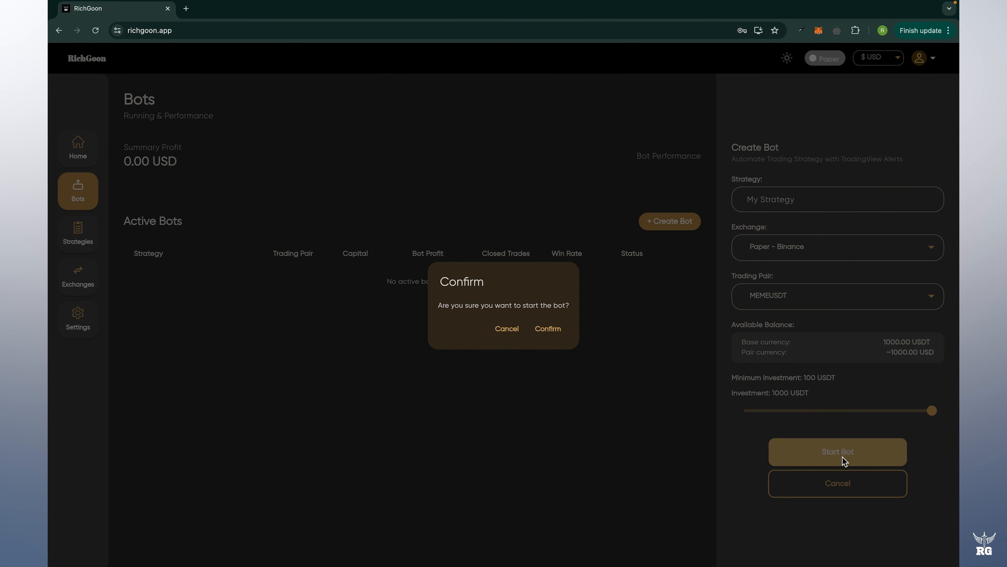
click(557, 337)
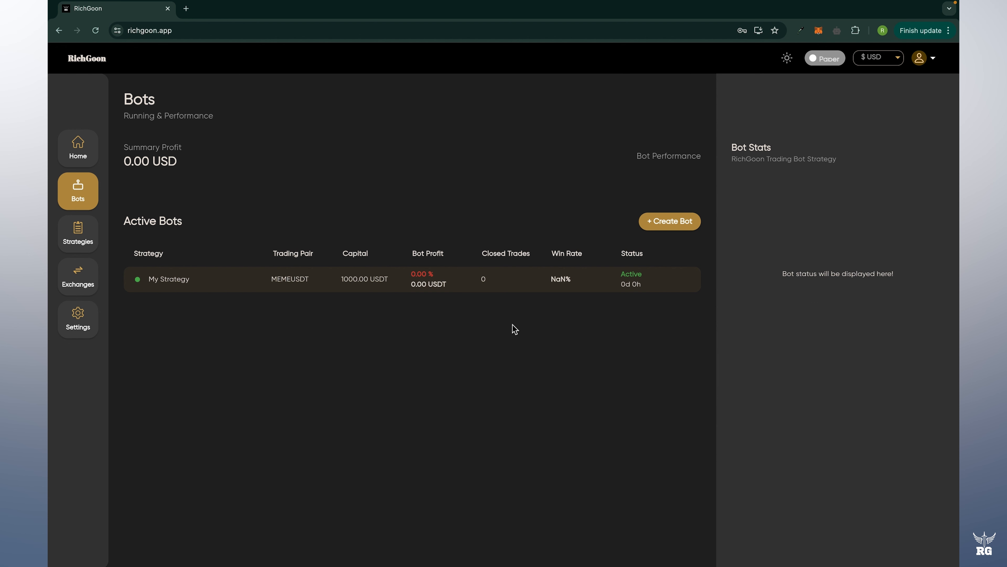
Show My Strategy's TradingView settings, down to its webhook URL, message template and alert keywords.
click(527, 292)
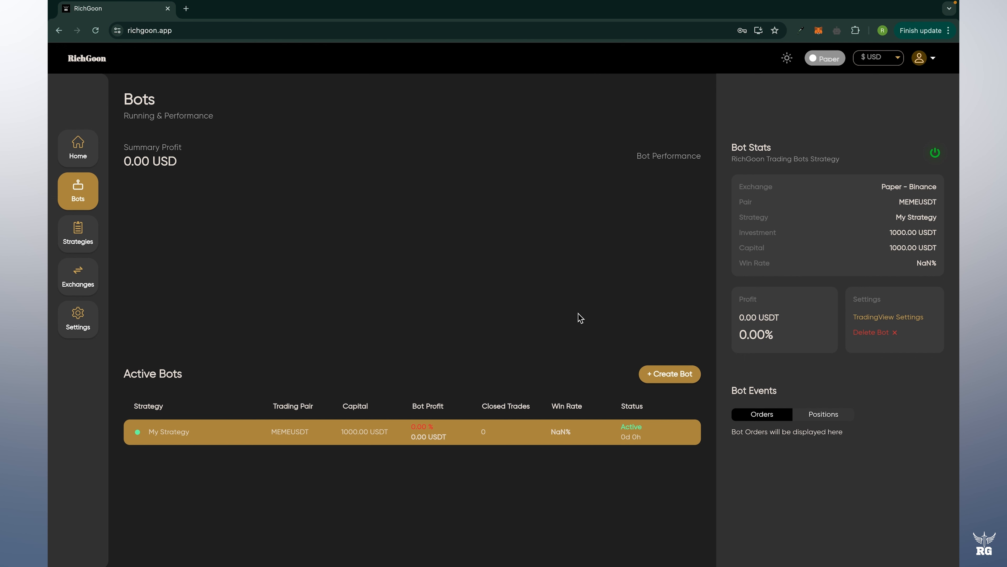
click(913, 322)
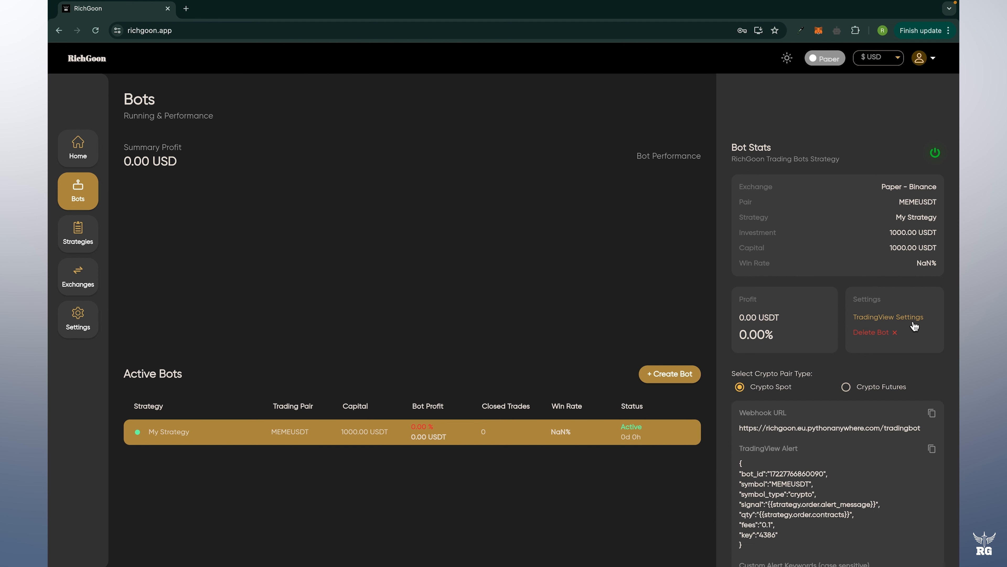
scroll(957, 453, down, 5)
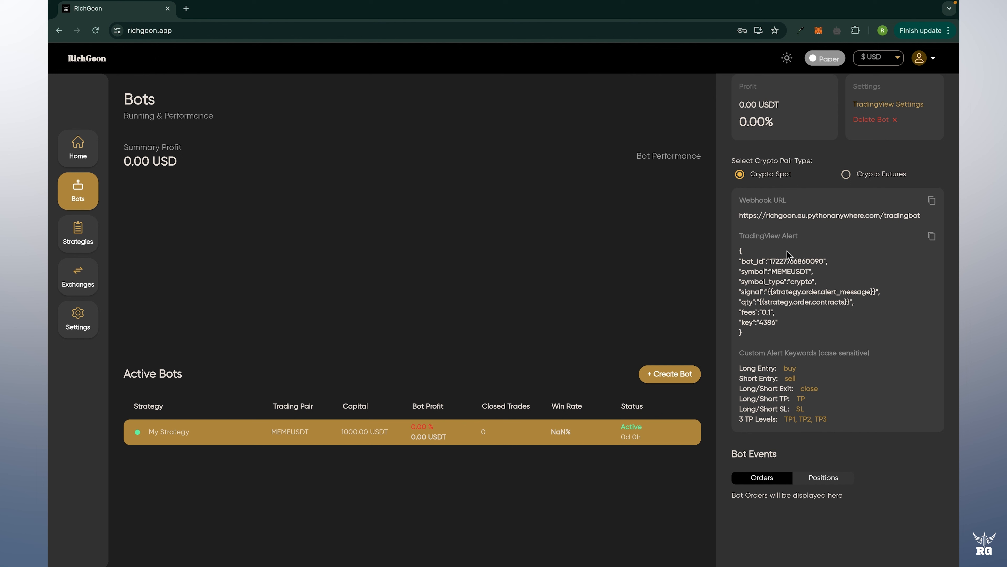
Go to tradingview.com in a new browser tab.
click(186, 8)
text(tr)
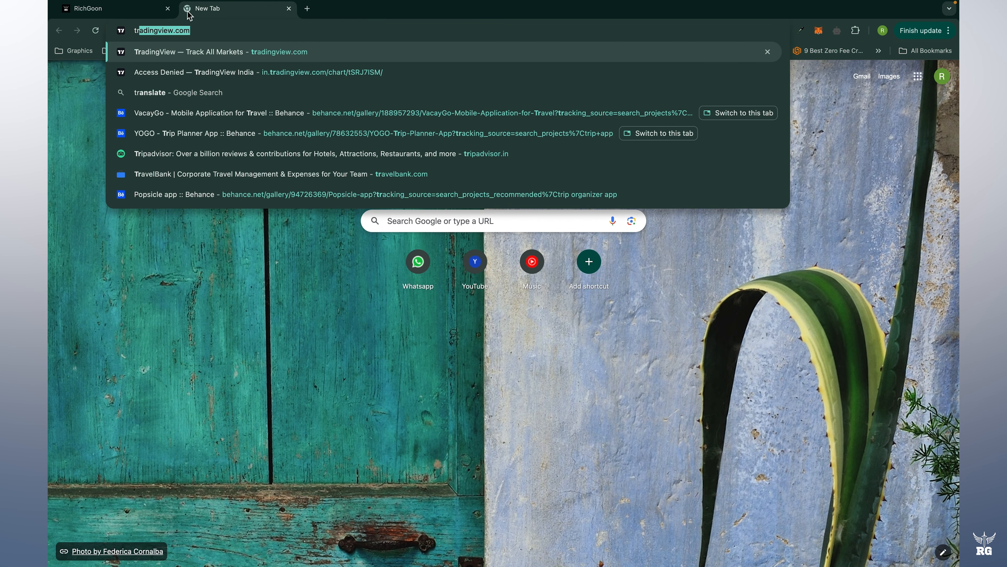
key(Return)
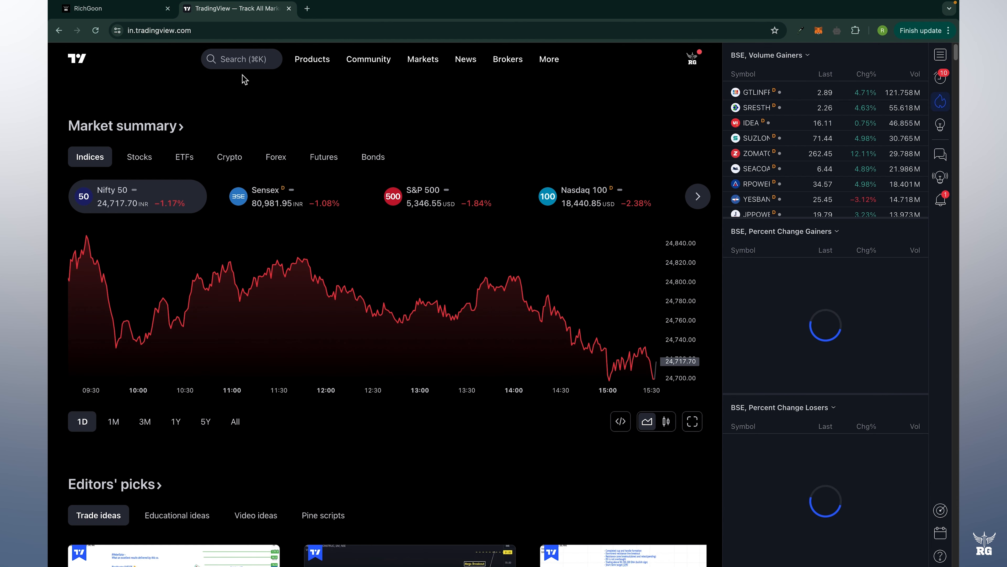
Search memeusdt and launch the 15-minute BINANCE:MEMEUSDT chart, briefly rechecking the RichGoon tab.
click(244, 63)
text(memeusdt)
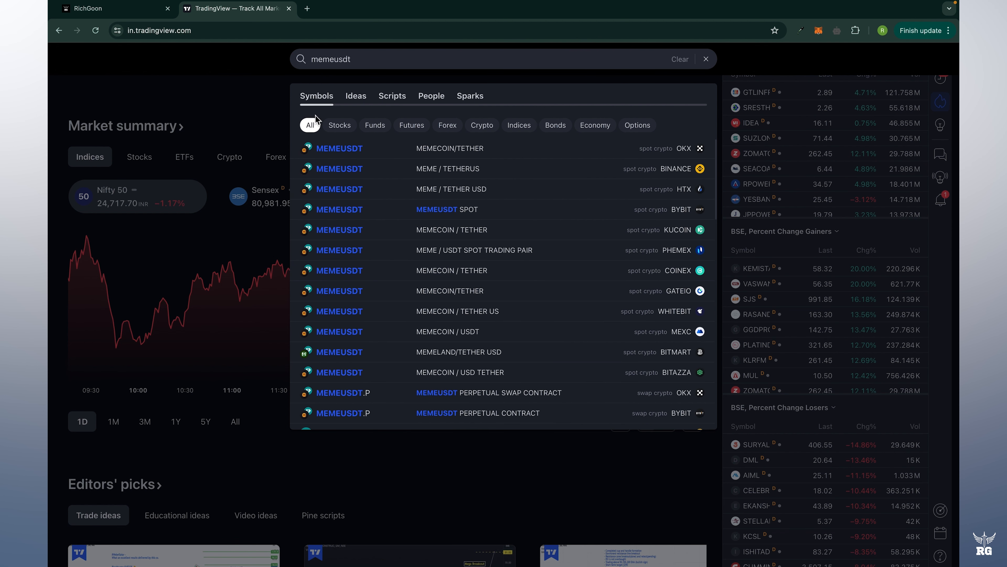
mouse_move(357, 152)
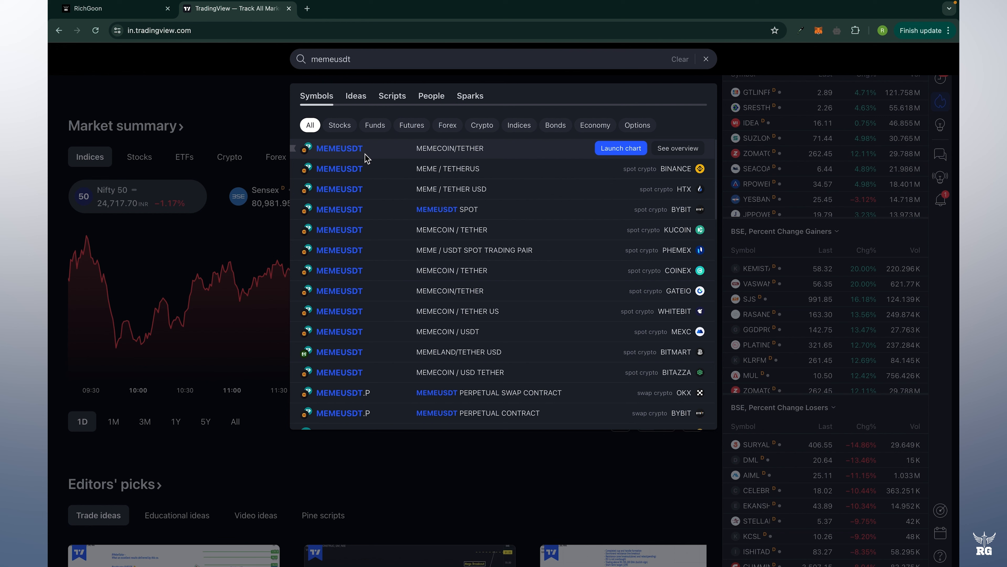
click(119, 9)
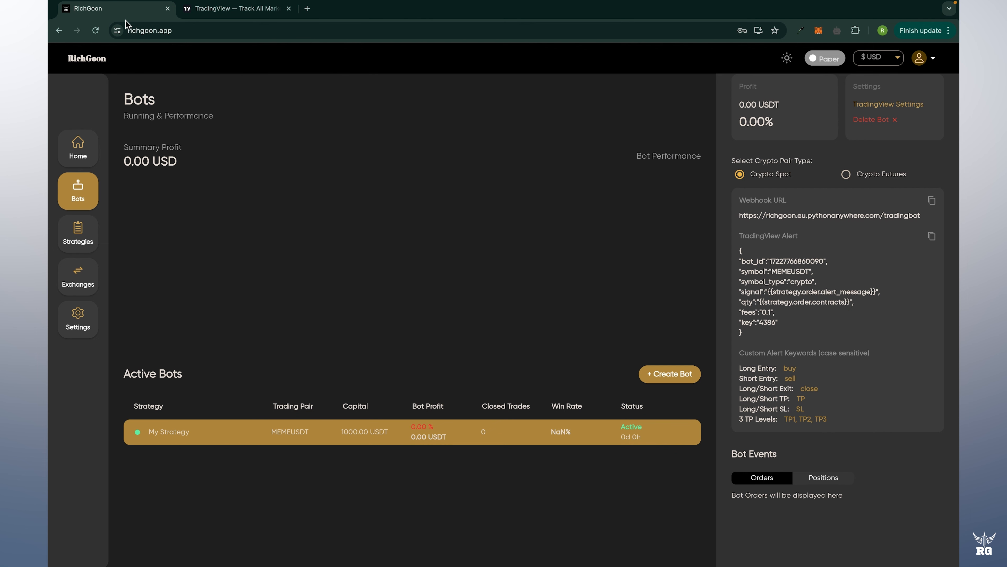
scroll(914, 233, up, 5)
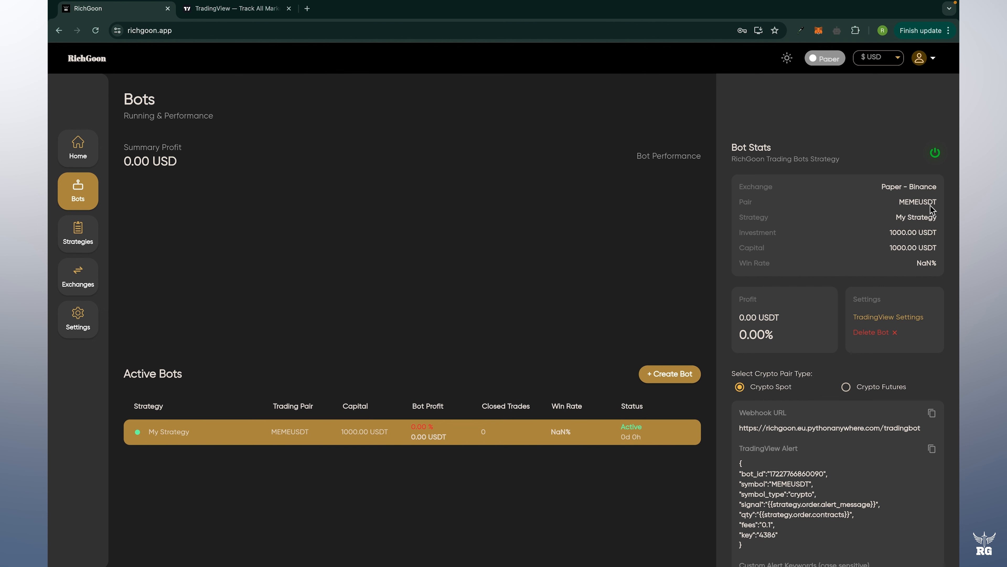
click(231, 12)
mouse_move(462, 162)
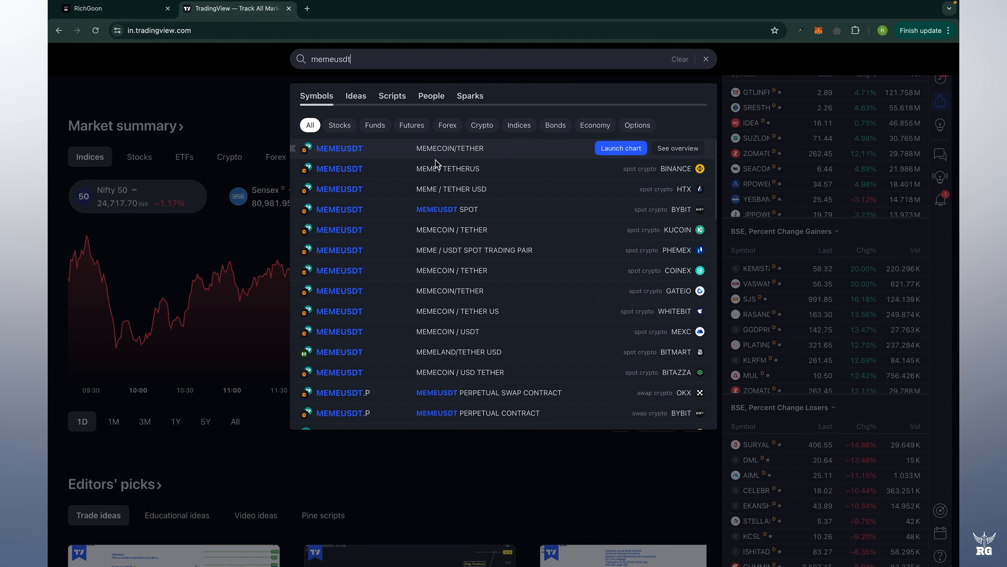
click(626, 170)
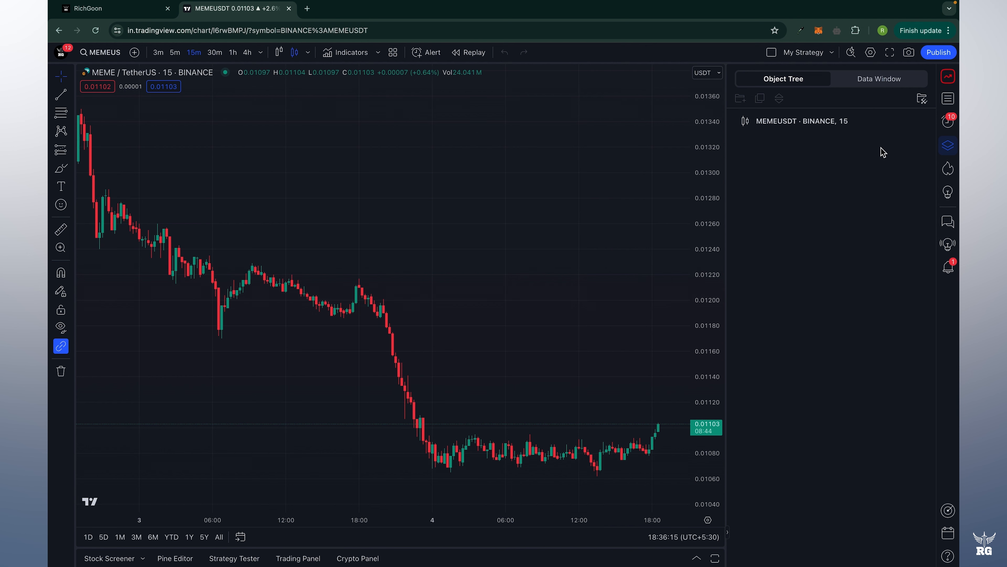
Open the Strategy Tester panel and its Load your strategy list.
click(230, 558)
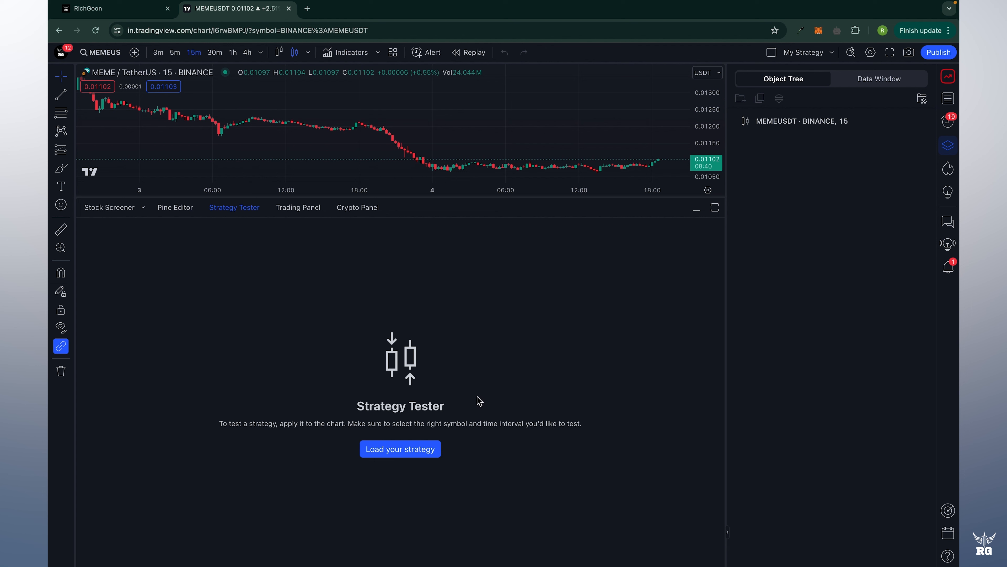
click(438, 452)
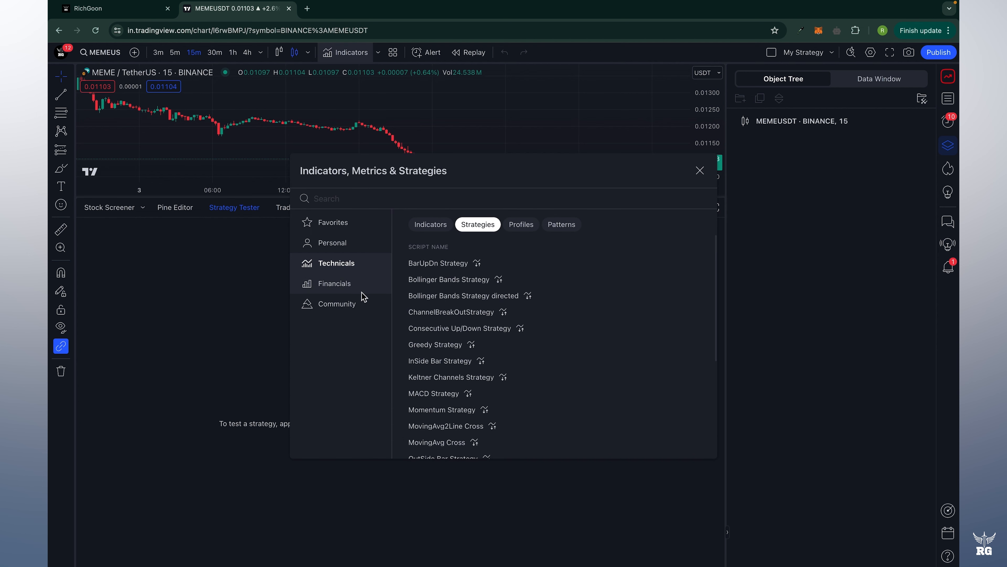
Add RichGoon Flutter Fortune [v1.42] from Favorites to the chart and close the dialog.
click(364, 230)
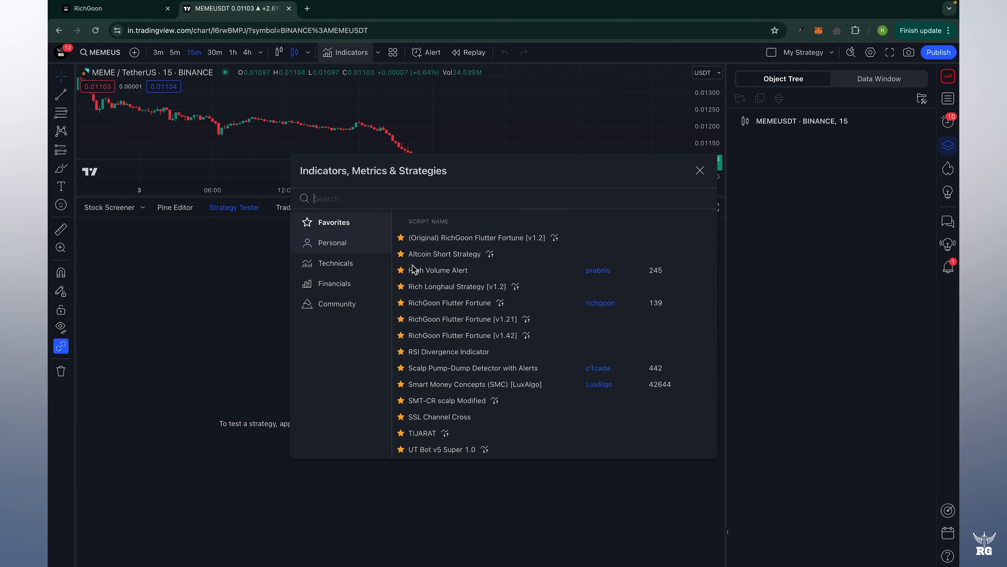
click(409, 302)
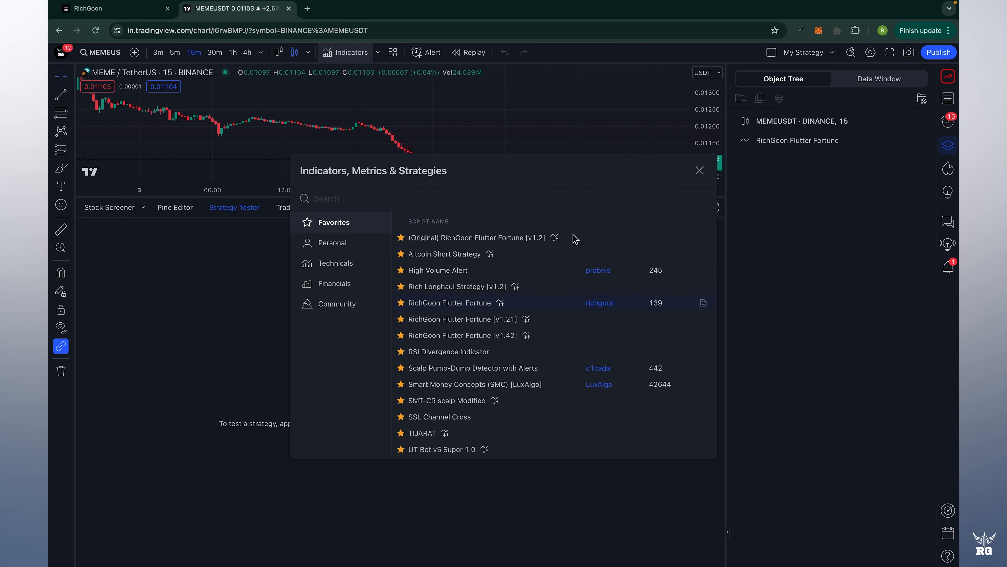
click(693, 174)
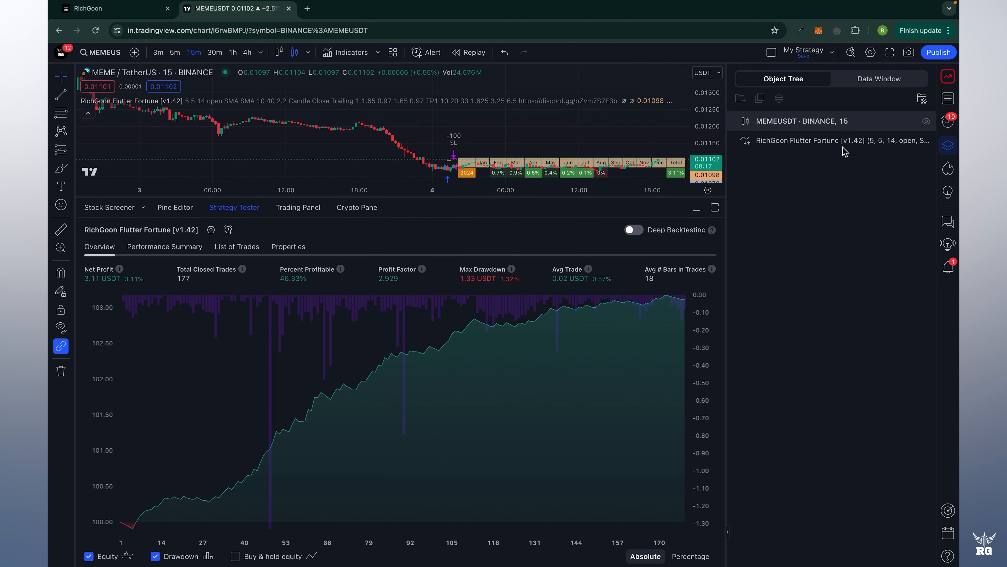
Set the strategy's Initial capital to 1000 and Order size to 1000 USDT.
double_click(837, 142)
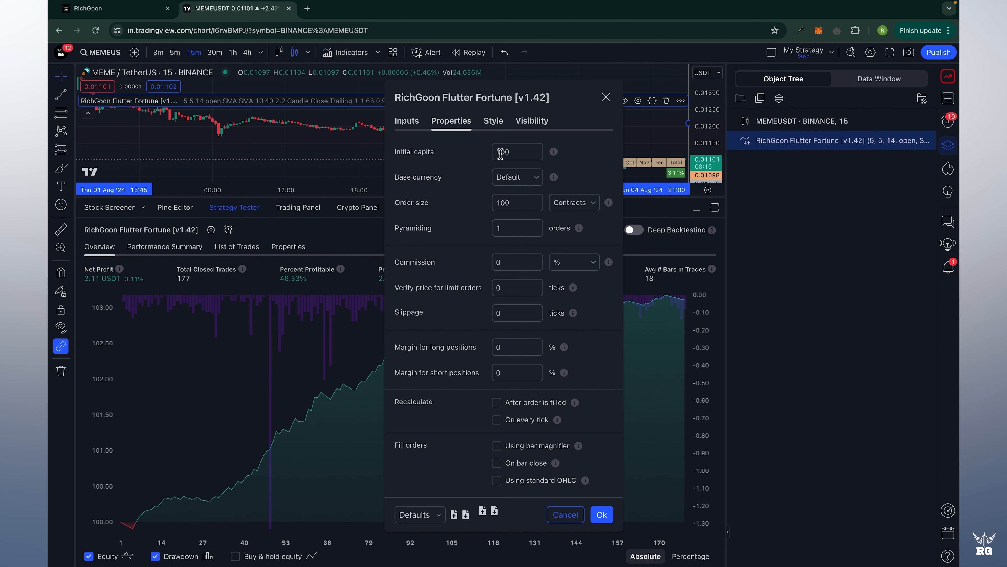
click(518, 153)
click(527, 203)
text(0)
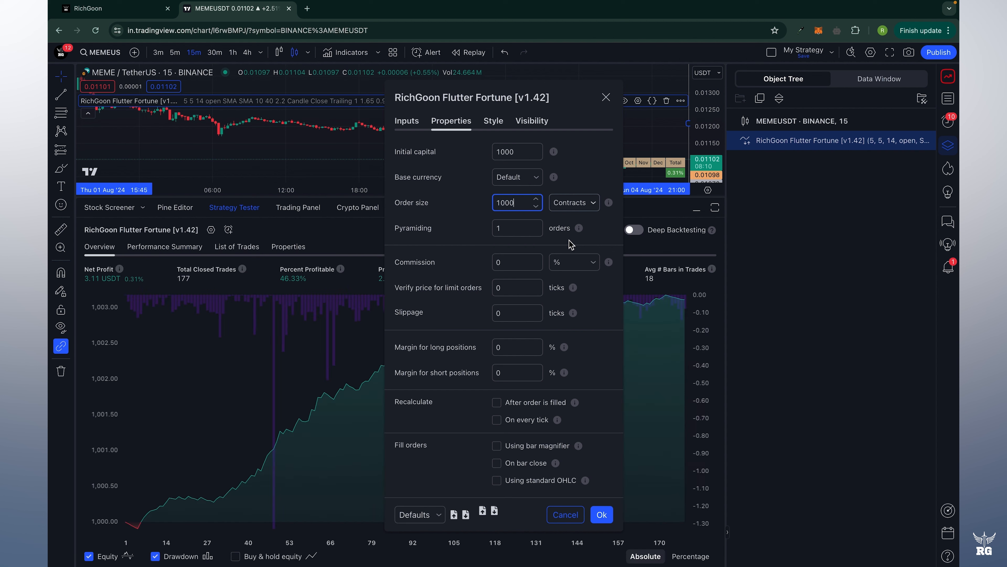
click(571, 203)
click(573, 240)
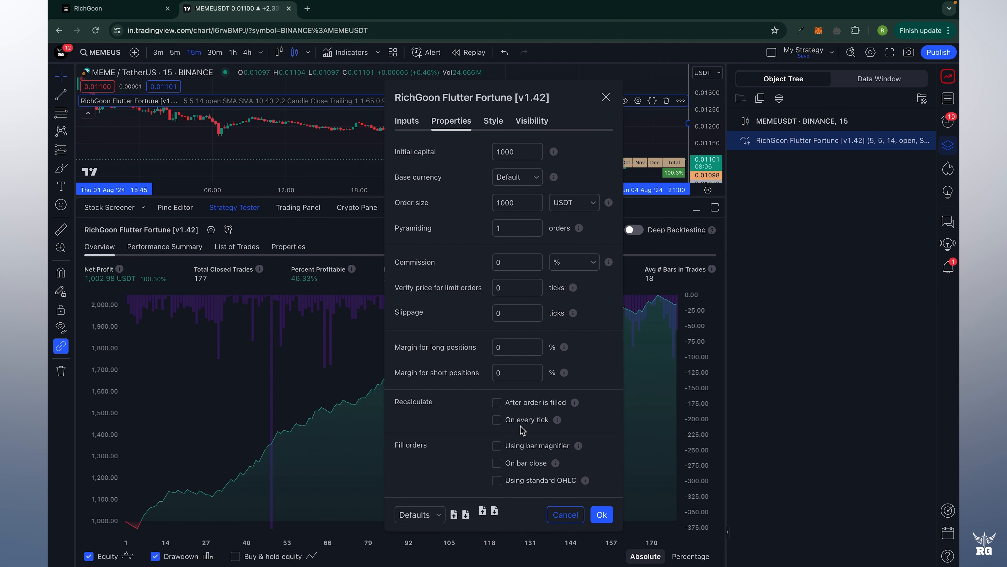
Show the strategy's Inputs tab, down to the empty Custom Alerts for Automation message fields.
click(407, 121)
scroll(524, 420, down, 5)
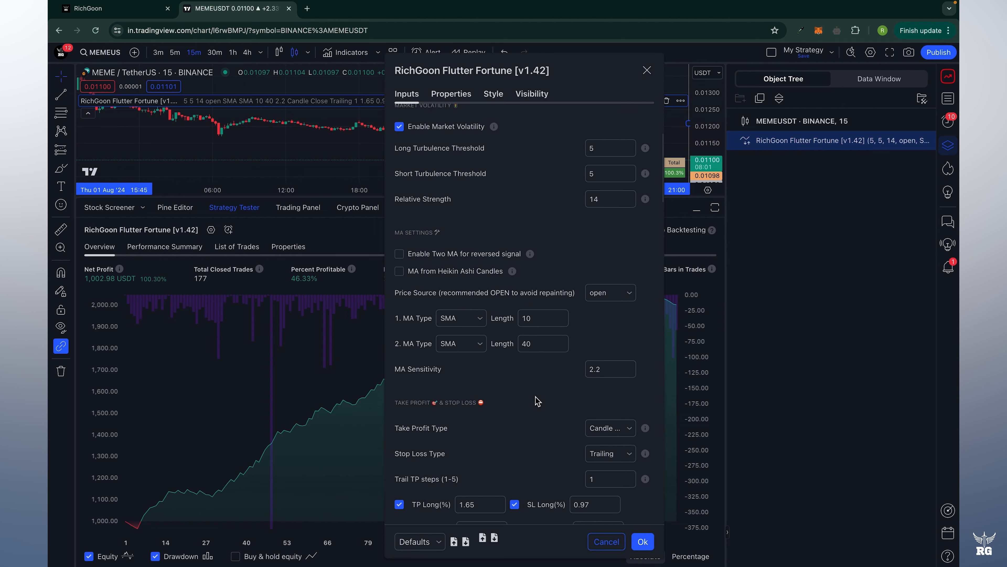
scroll(557, 246, up, 5)
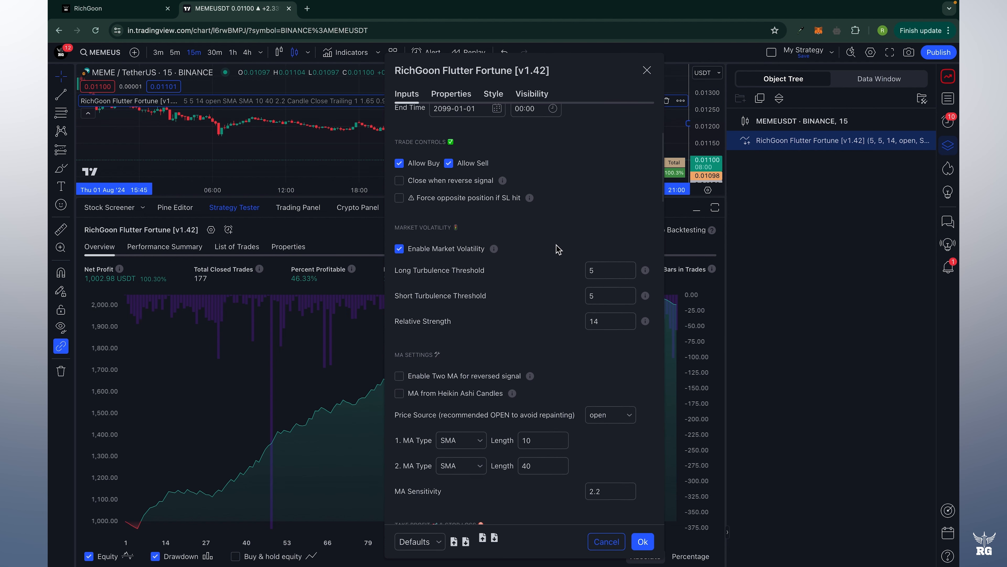
scroll(546, 368, down, 15)
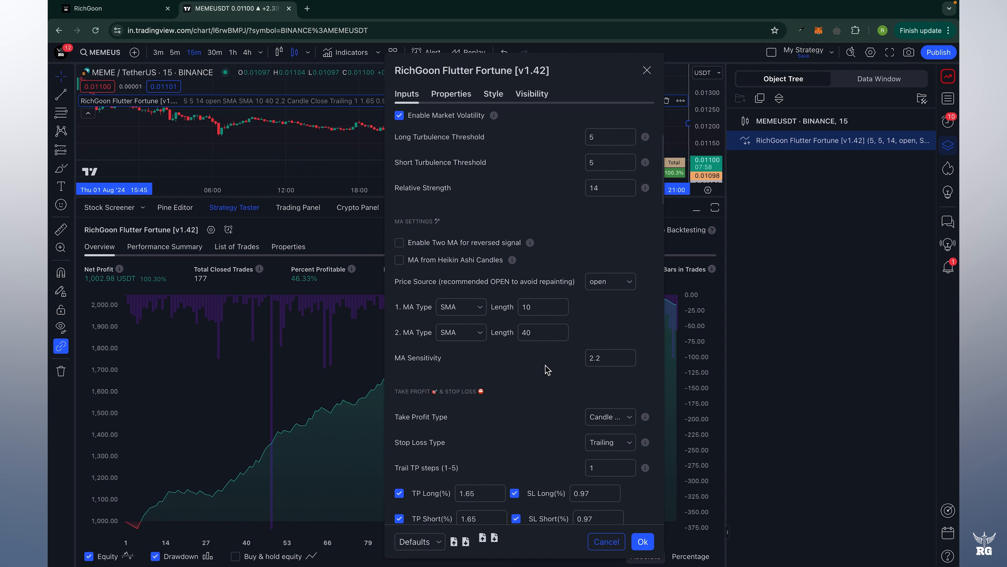
scroll(551, 325, down, 4)
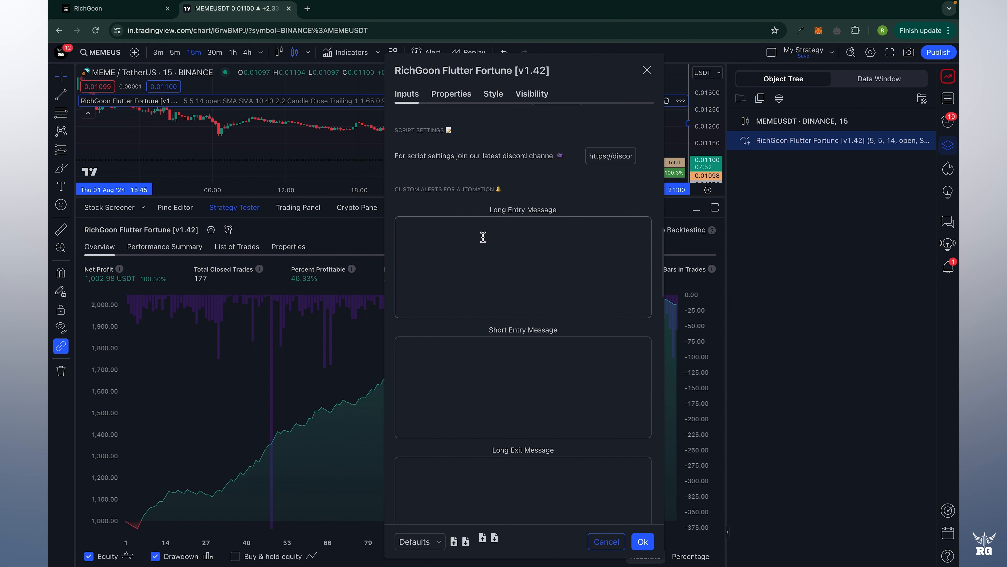
scroll(551, 291, down, 2)
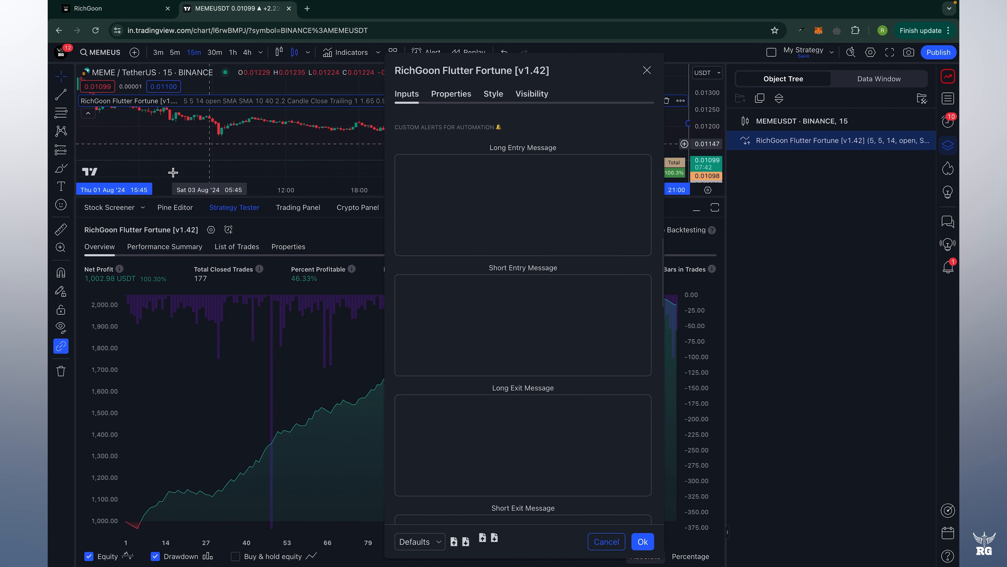
Check RichGoon's custom alert keywords (buy, sell, close, TP, SL), then return to TradingView.
click(118, 10)
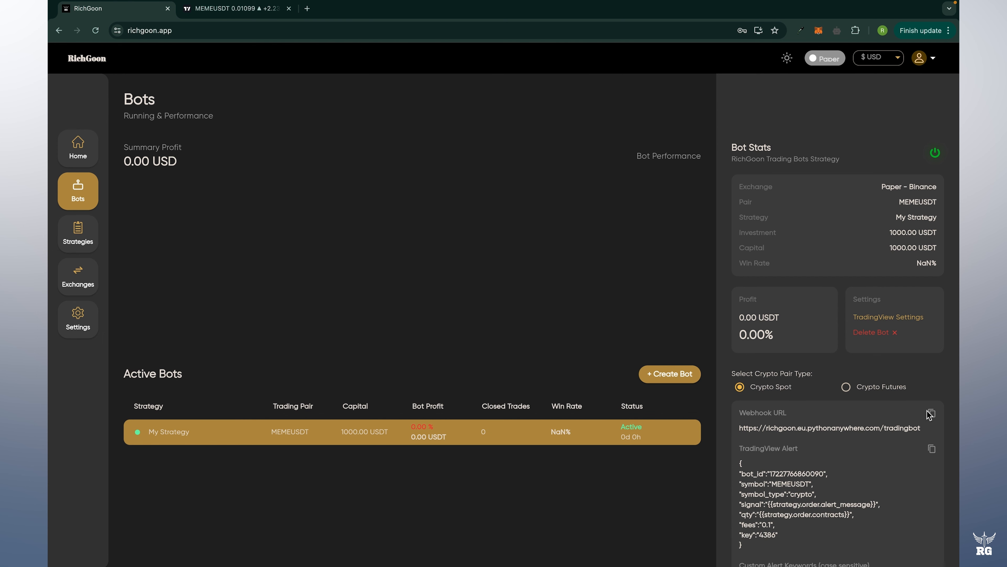
scroll(957, 370, down, 5)
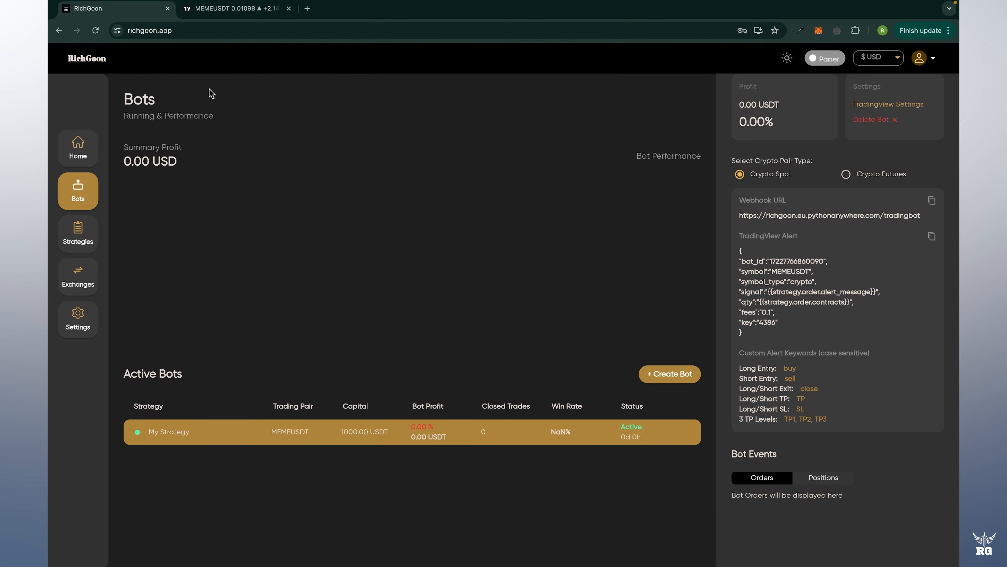
click(221, 9)
Enter 'buy' and 'sell' as the entry messages and 'close' for both exit messages.
click(557, 221)
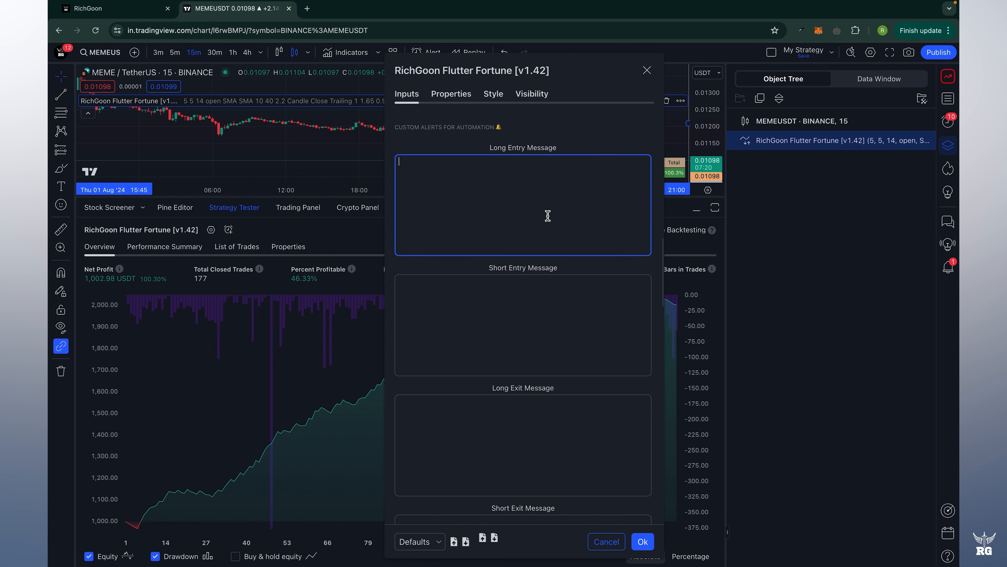
text(buy)
click(466, 304)
text(sell)
scroll(524, 302, down, 4)
click(578, 261)
text(close)
click(581, 385)
text(close)
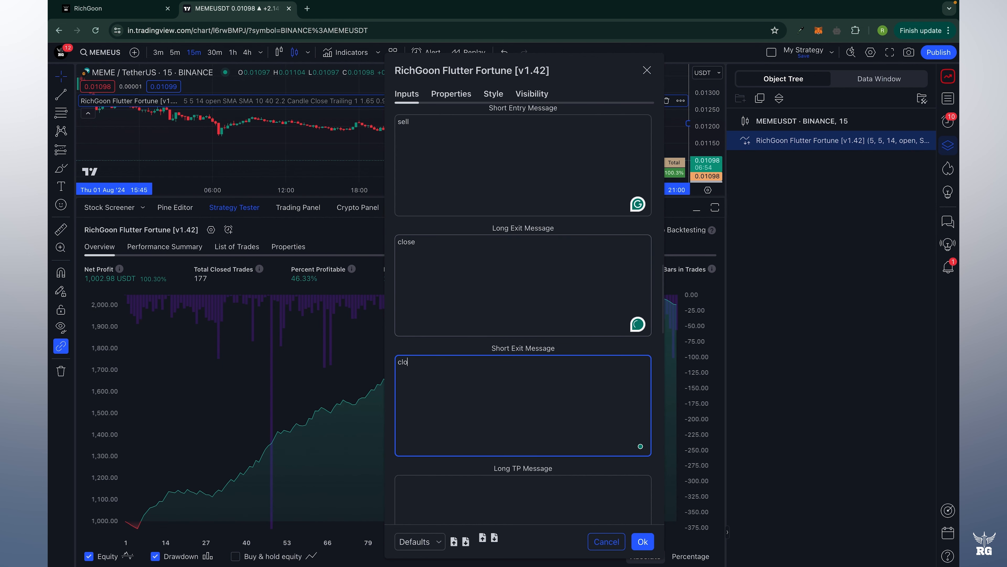
scroll(585, 335, down, 8)
scroll(584, 335, up, 1)
Fill the Long and Short TP and SL messages with 'TP' and 'SL'.
click(523, 207)
key(BackSpace)
text(TP)
click(524, 328)
text(SL)
scroll(519, 321, down, 4)
click(510, 313)
text(TP)
click(511, 429)
text(SL)
scroll(523, 318, down, 4)
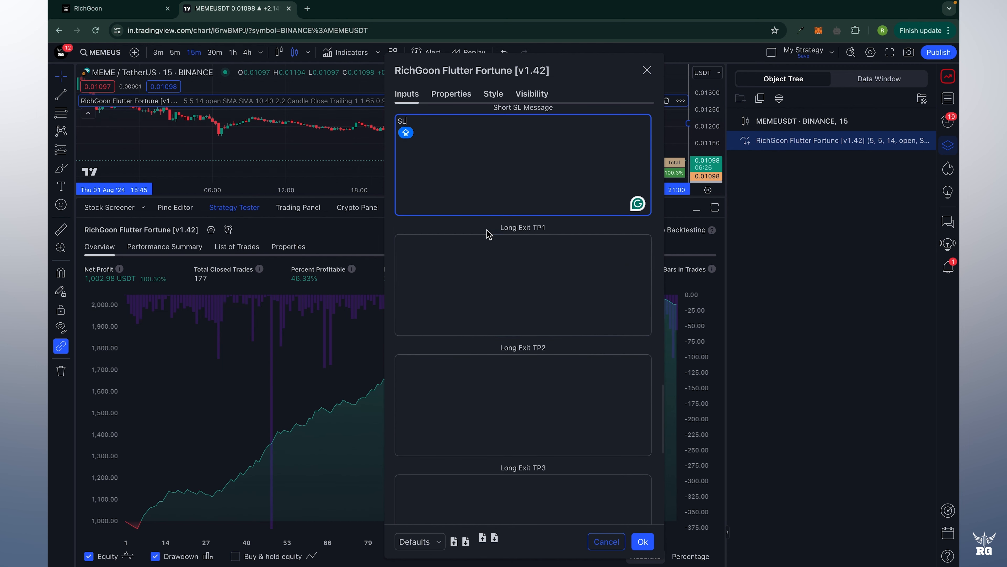
Enter 'TP1', 'TP2' and 'TP3' in the Long Exit fields and 'TP1' for Short Exit.
click(535, 329)
text(TP1)
click(524, 397)
text(RP2)
key(BackSpace)
key(BackSpace)
key(BackSpace)
text(TP2)
key(Tab)
text(TP3)
scroll(560, 324, down, 6)
click(564, 258)
text(TP1)
key(Tab)
Review the remaining message fields and apply the settings with Ok.
scroll(549, 459, up, 15)
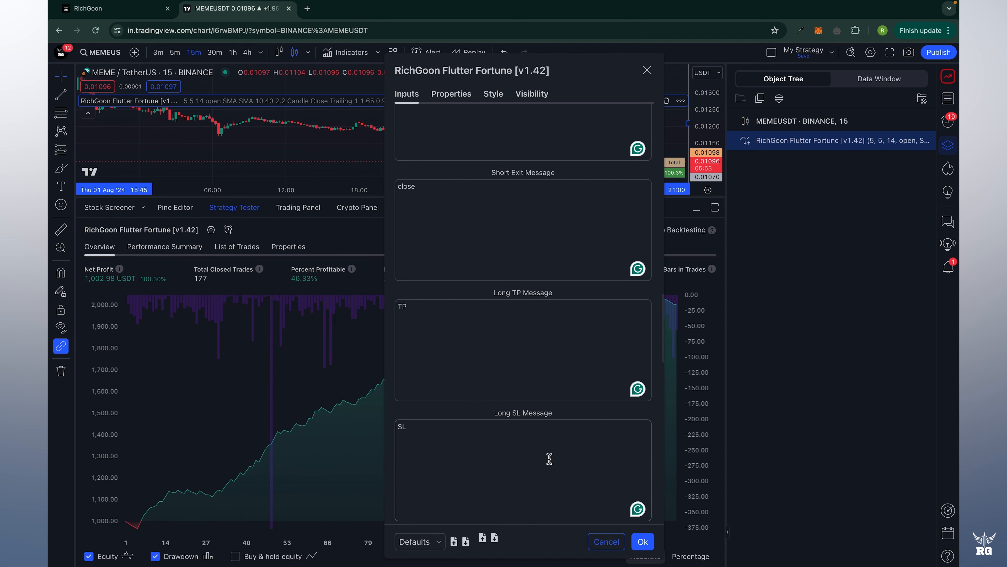
scroll(550, 458, down, 5)
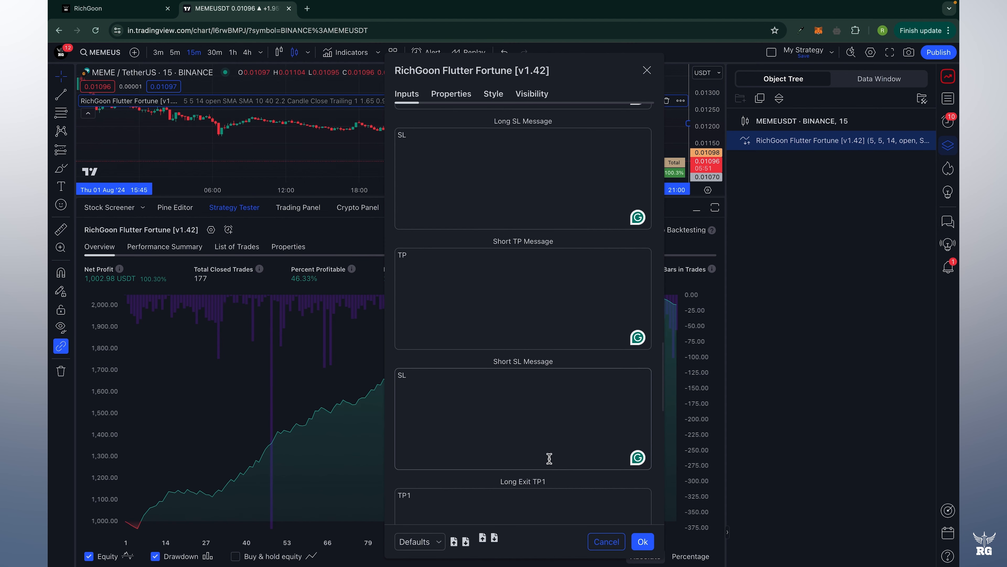
scroll(555, 455, down, 10)
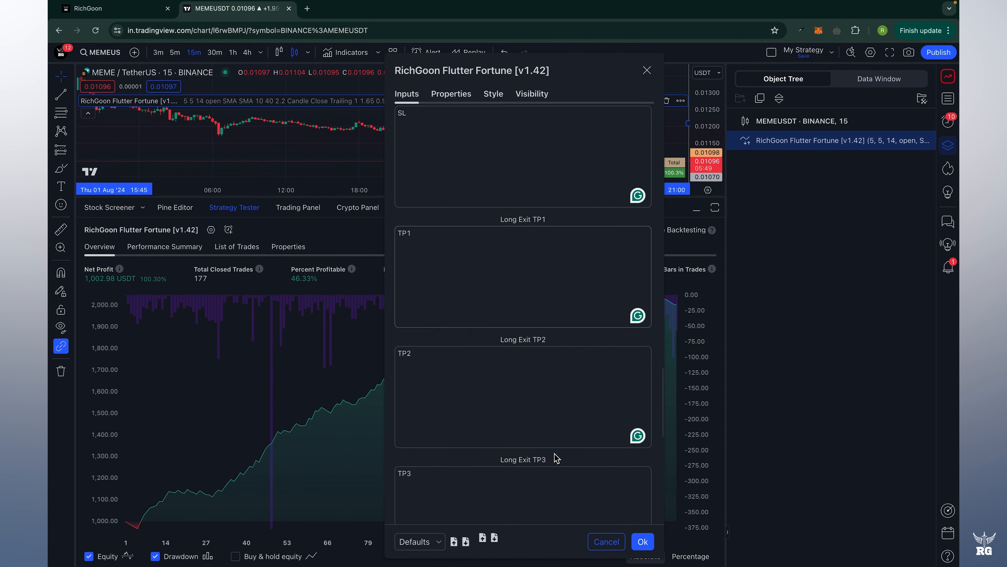
scroll(554, 455, down, 2)
key(Caps_Lock)
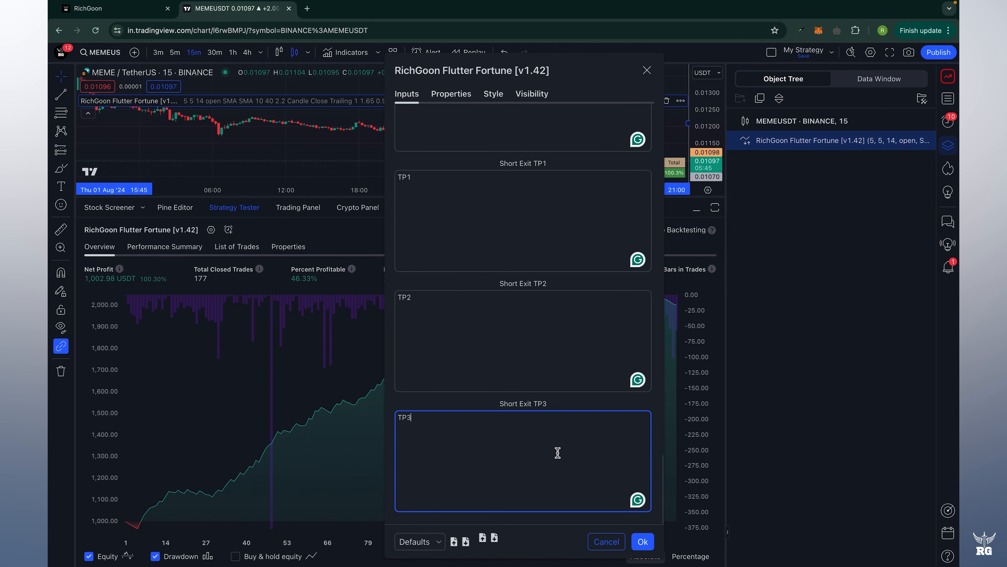
click(643, 542)
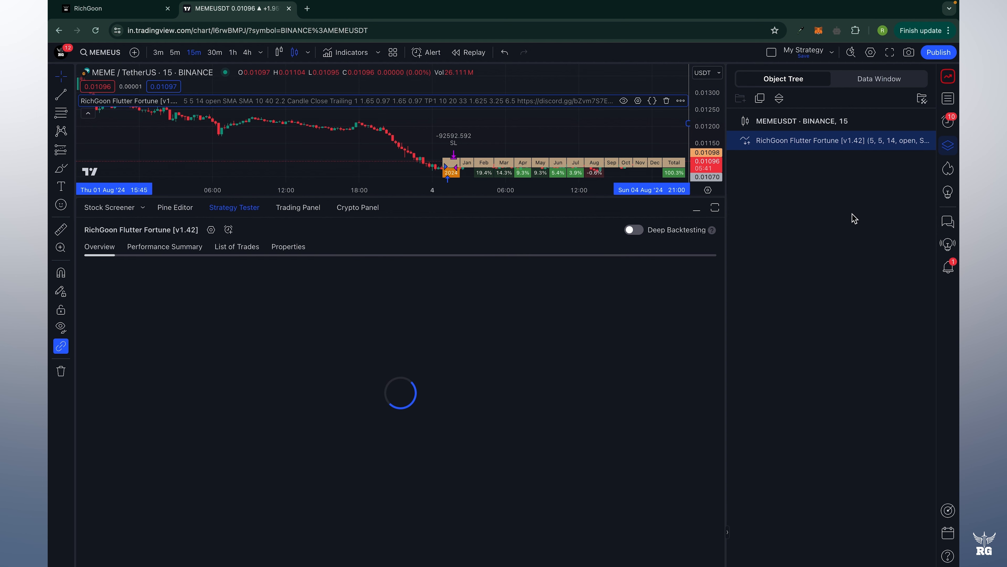
Create a new strategy alert, view its Notifications options, then bring up RichGoon's Bots page.
click(233, 234)
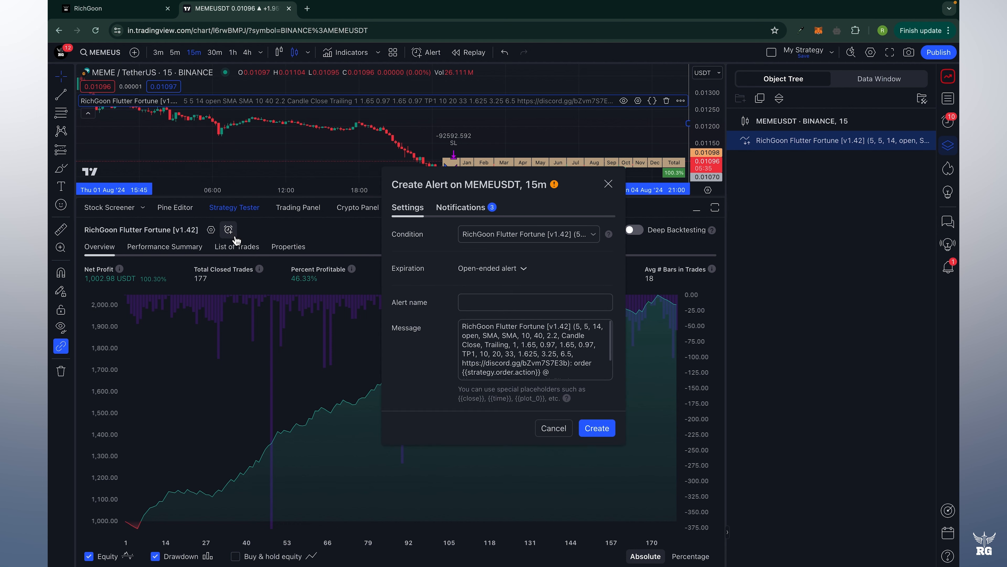
click(448, 214)
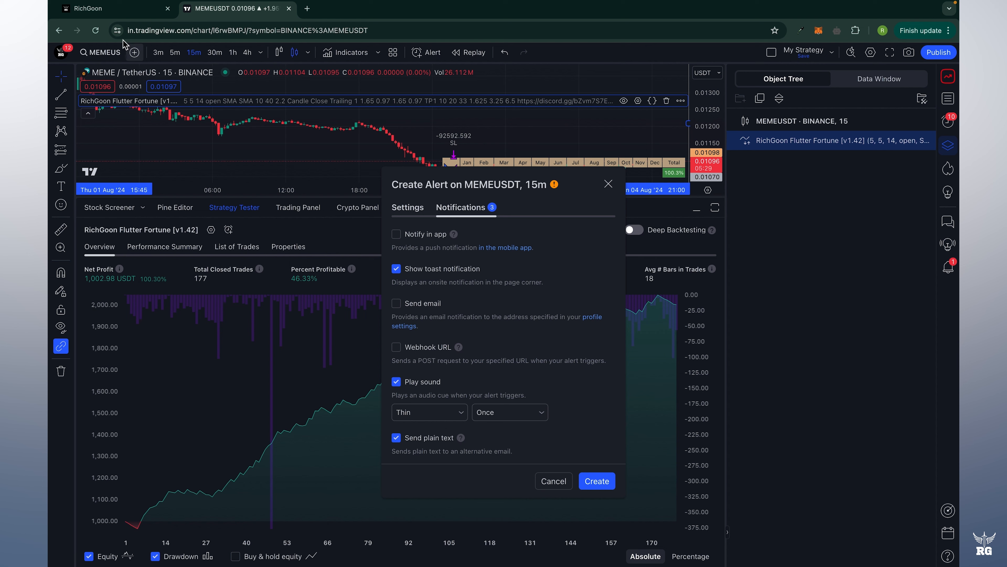
click(128, 11)
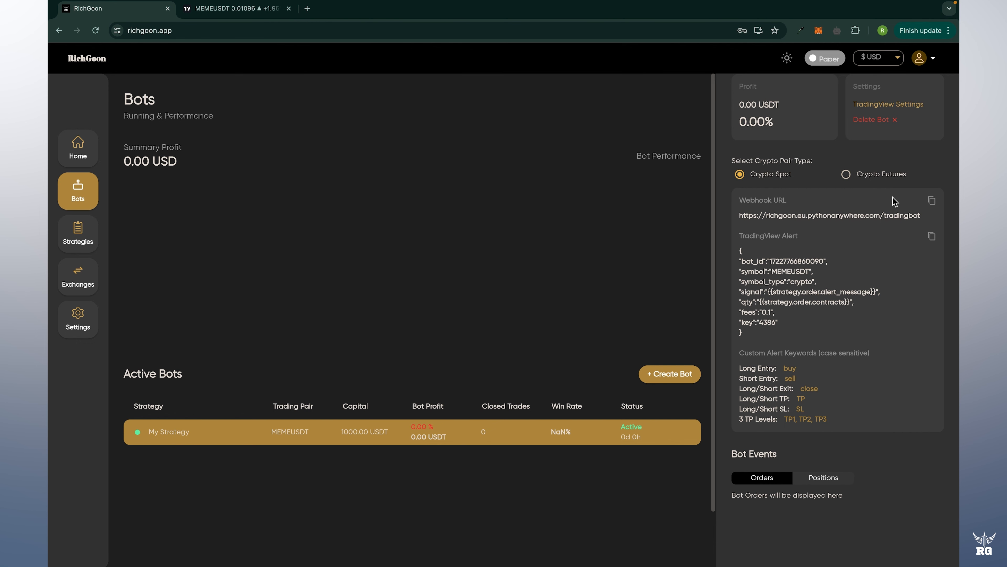
Copy RichGoon's webhook URL and paste it into the alert's enabled Webhook URL field.
click(932, 202)
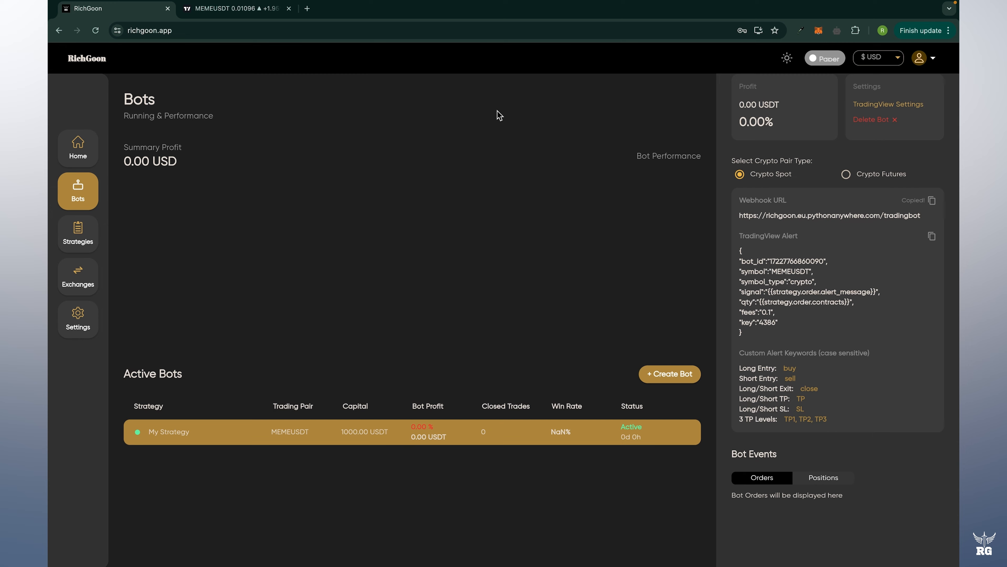
click(247, 12)
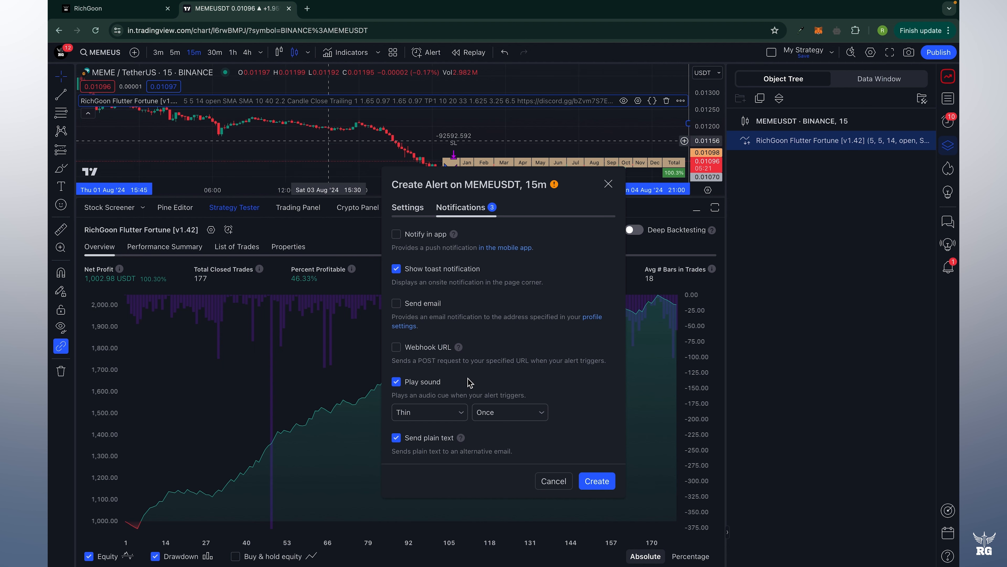
click(396, 347)
key(super+v)
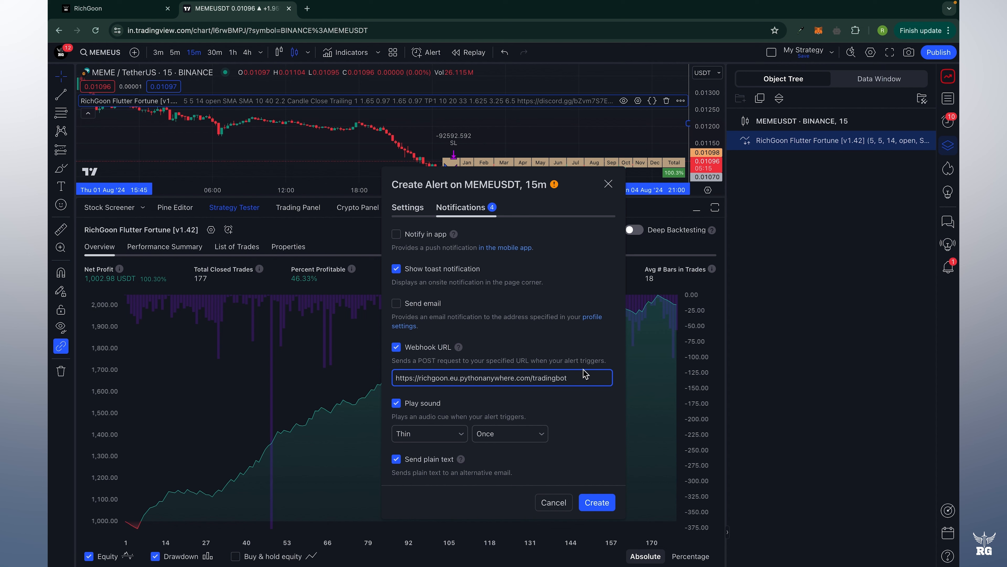
click(550, 241)
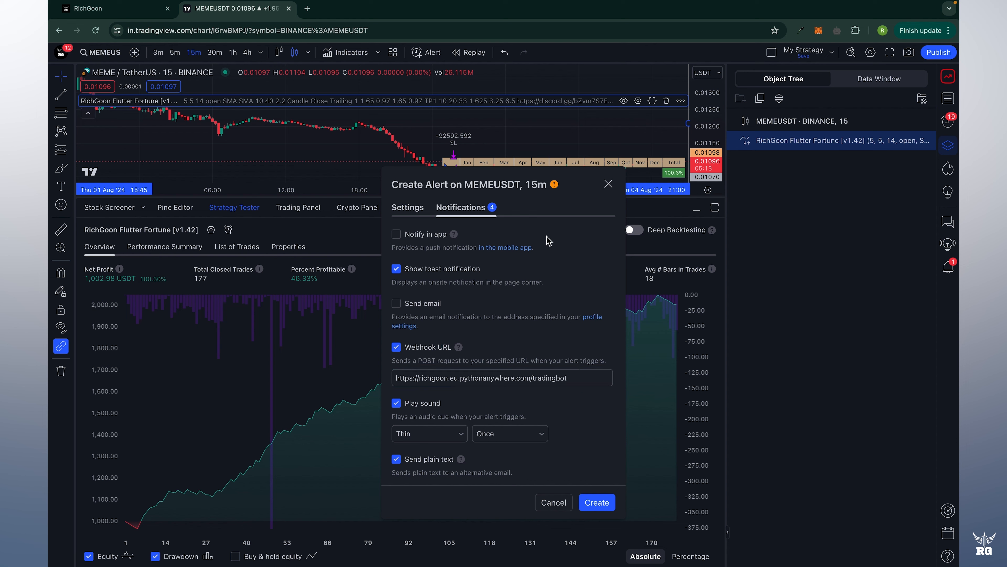
Copy RichGoon's TradingView alert JSON and return to the alert's Settings tab.
click(409, 213)
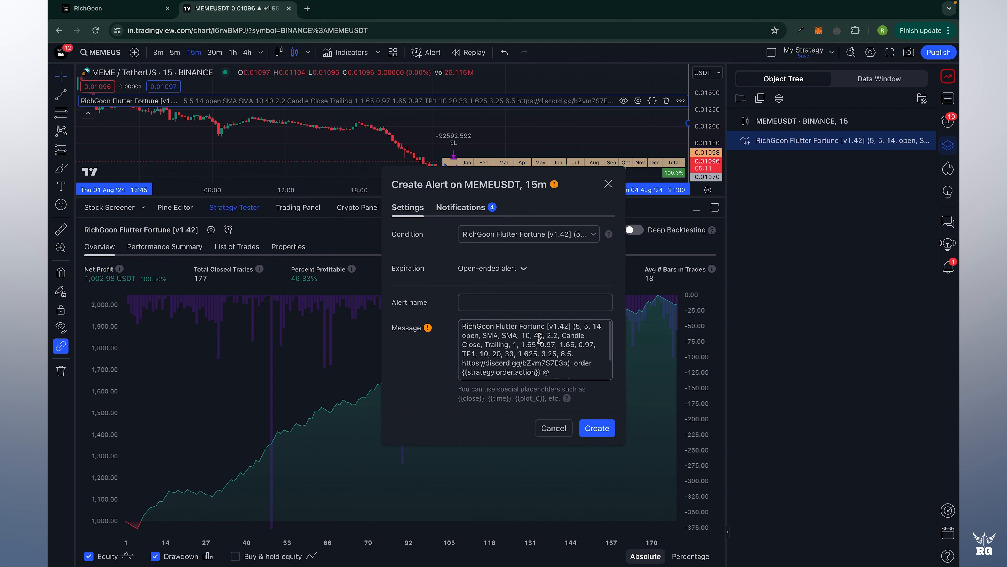
click(124, 10)
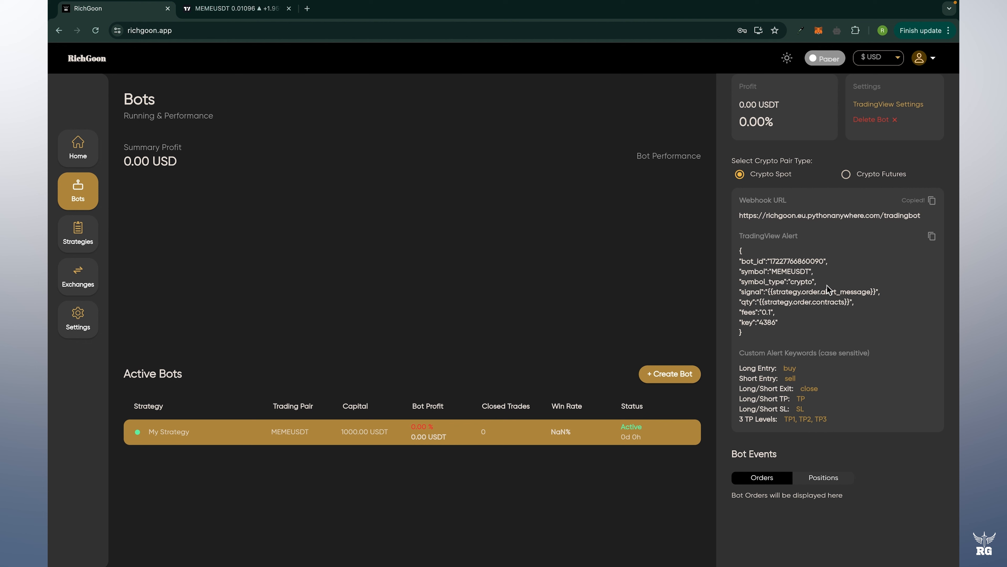
click(937, 234)
click(257, 10)
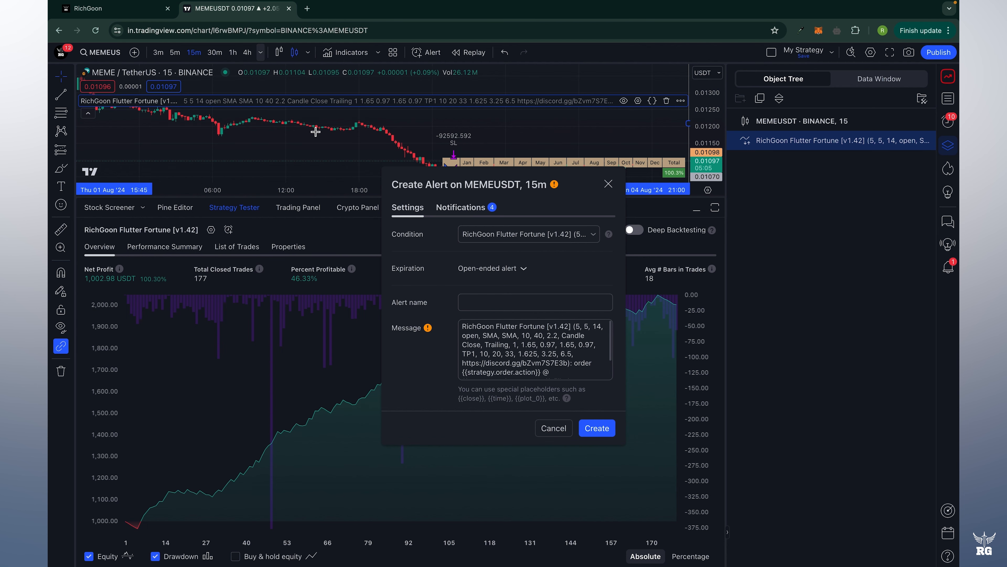